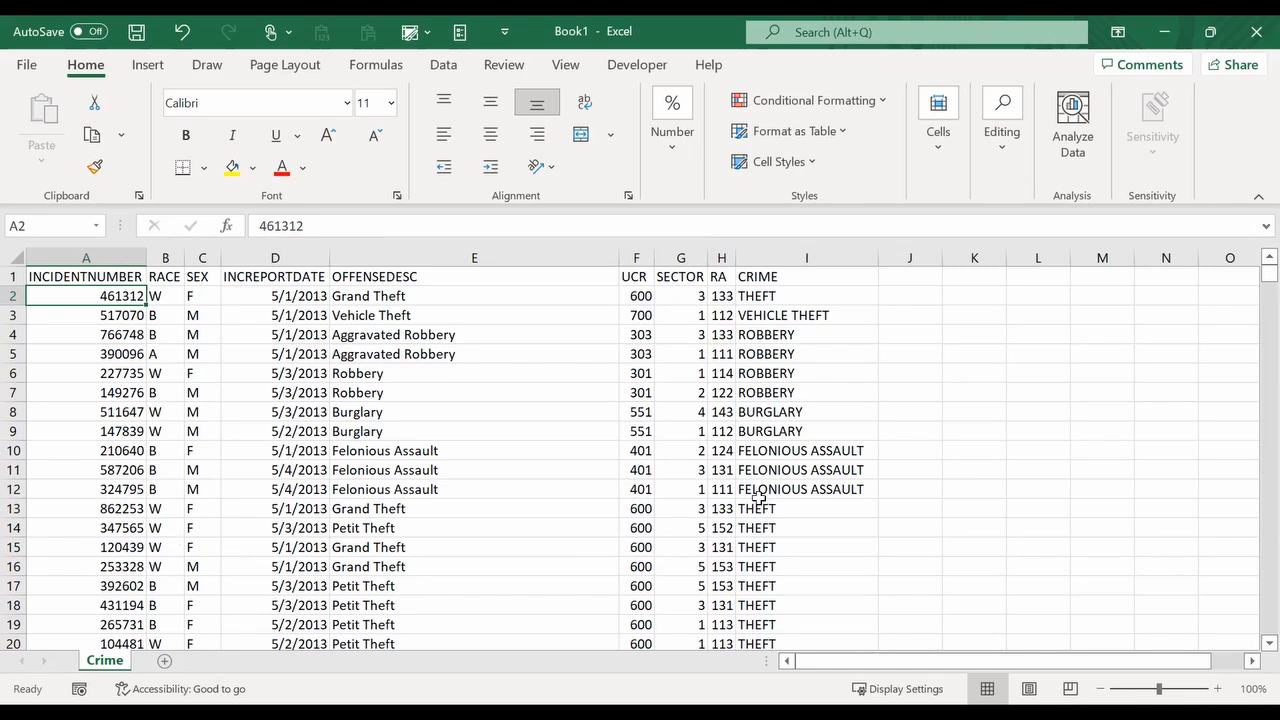
{"action": "left_click", "coordinate": [687, 254]}
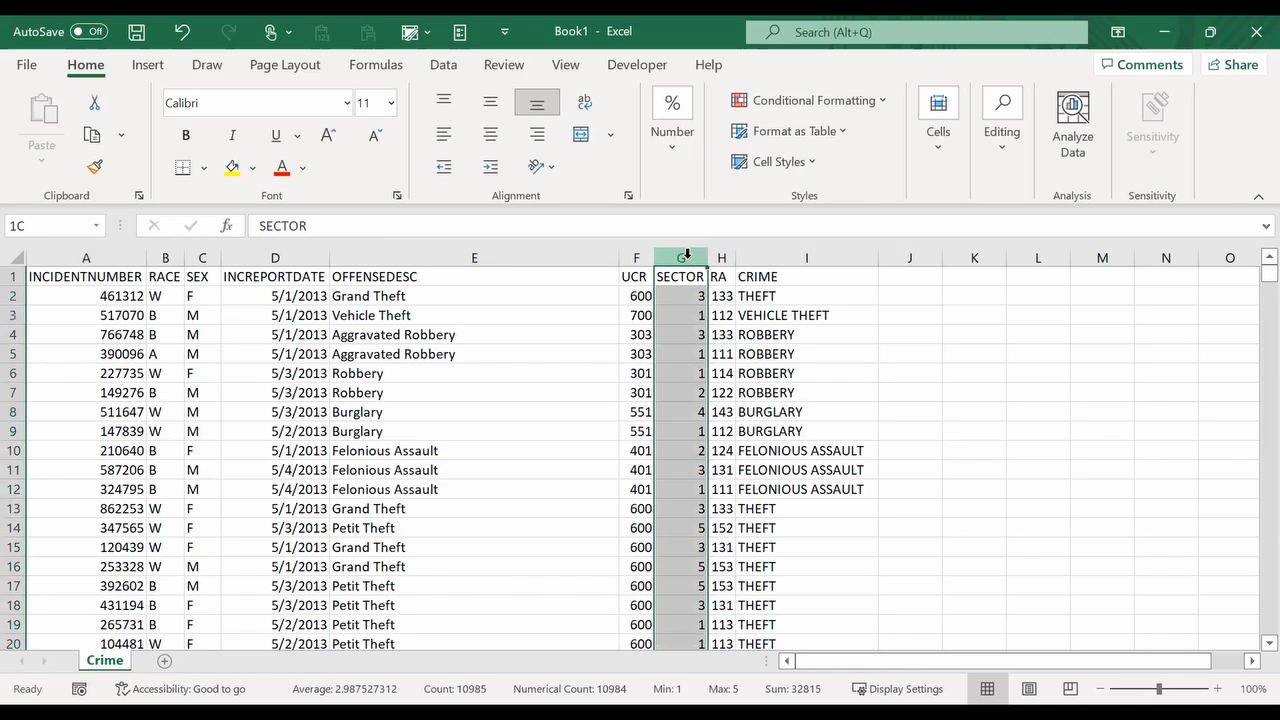
{"action": "left_click", "coordinate": [770, 254]}
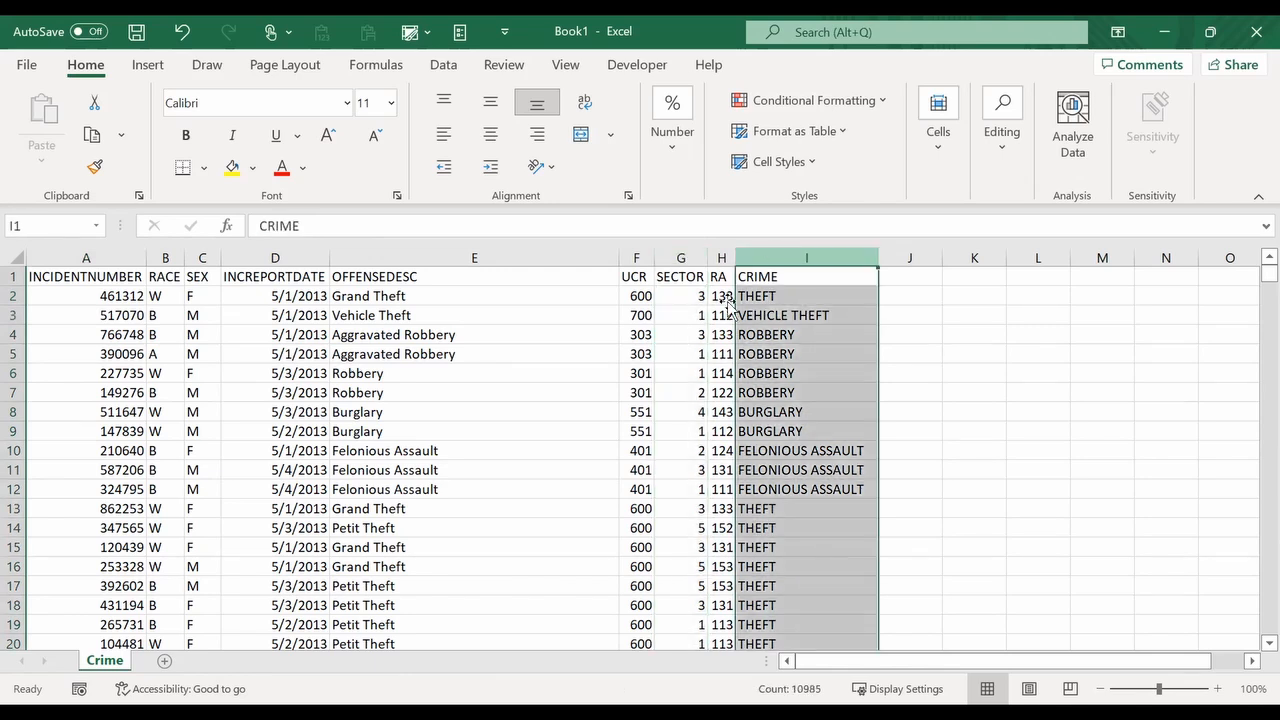
{"action": "left_click", "coordinate": [383, 255]}
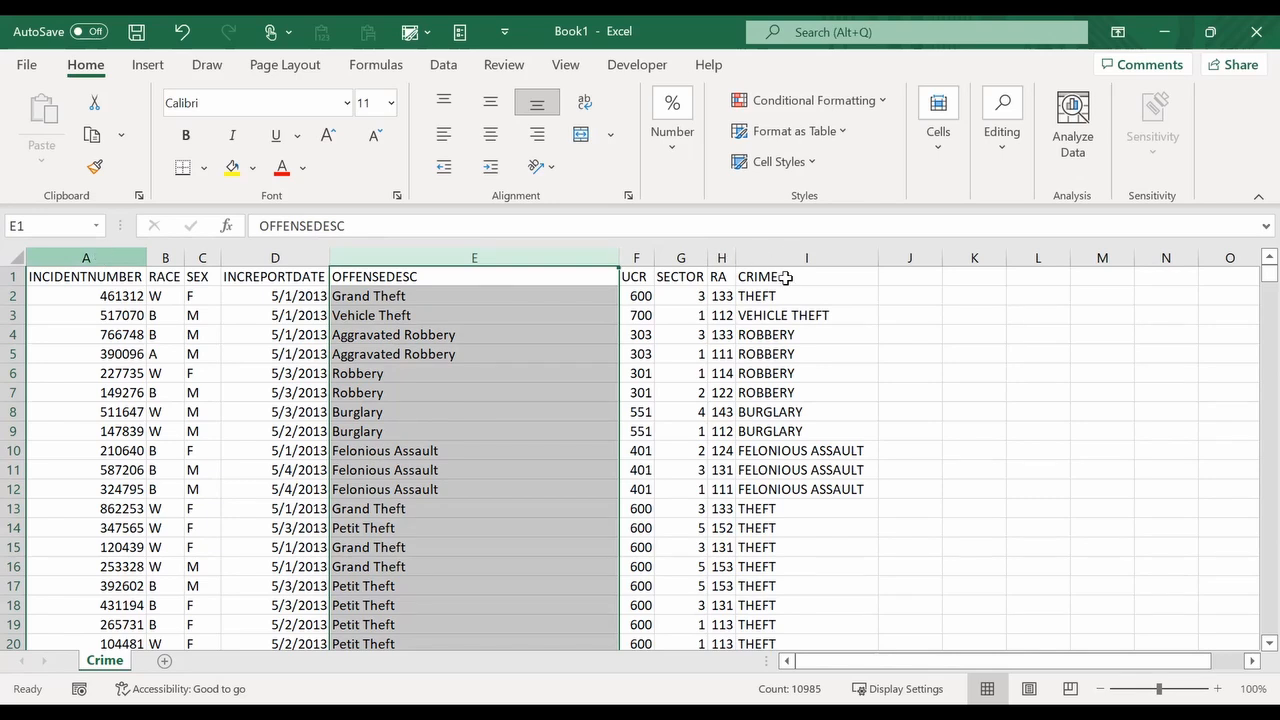
Create a PivotTable from all the crime data in columns A to I on a new worksheet.
{"action": "key", "text": "ctrl+a"}
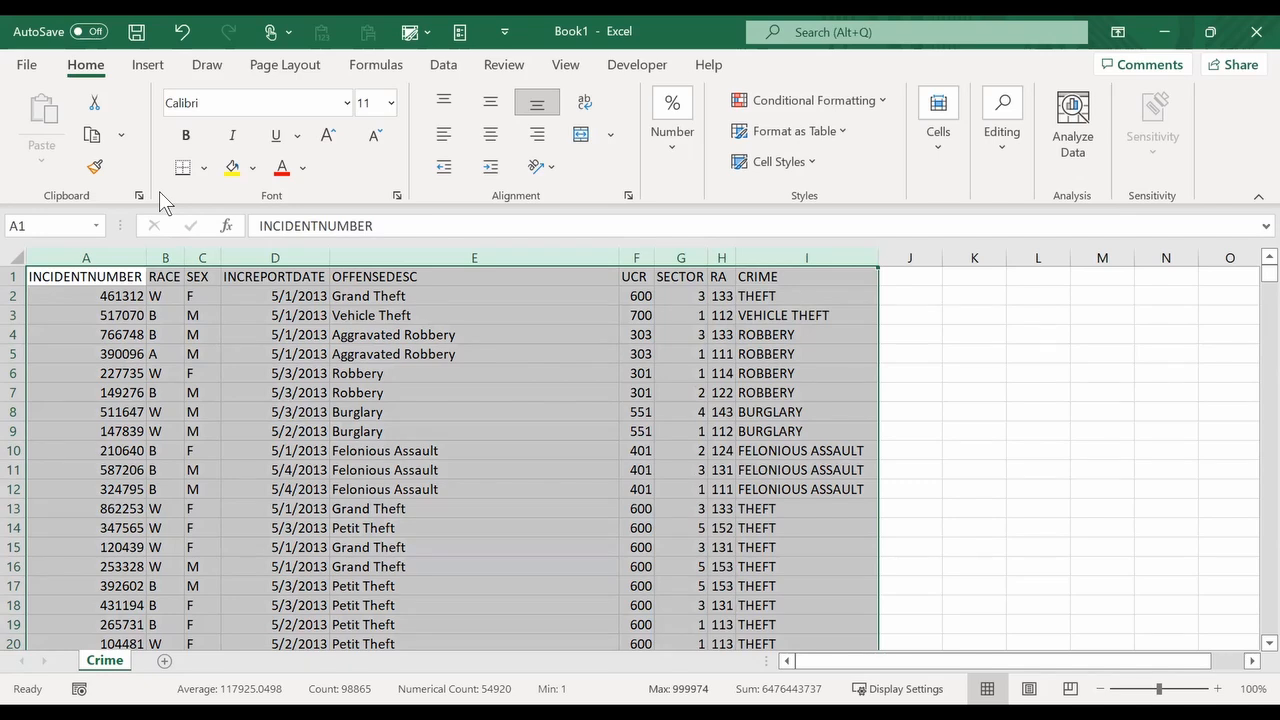
{"action": "left_click", "coordinate": [148, 65]}
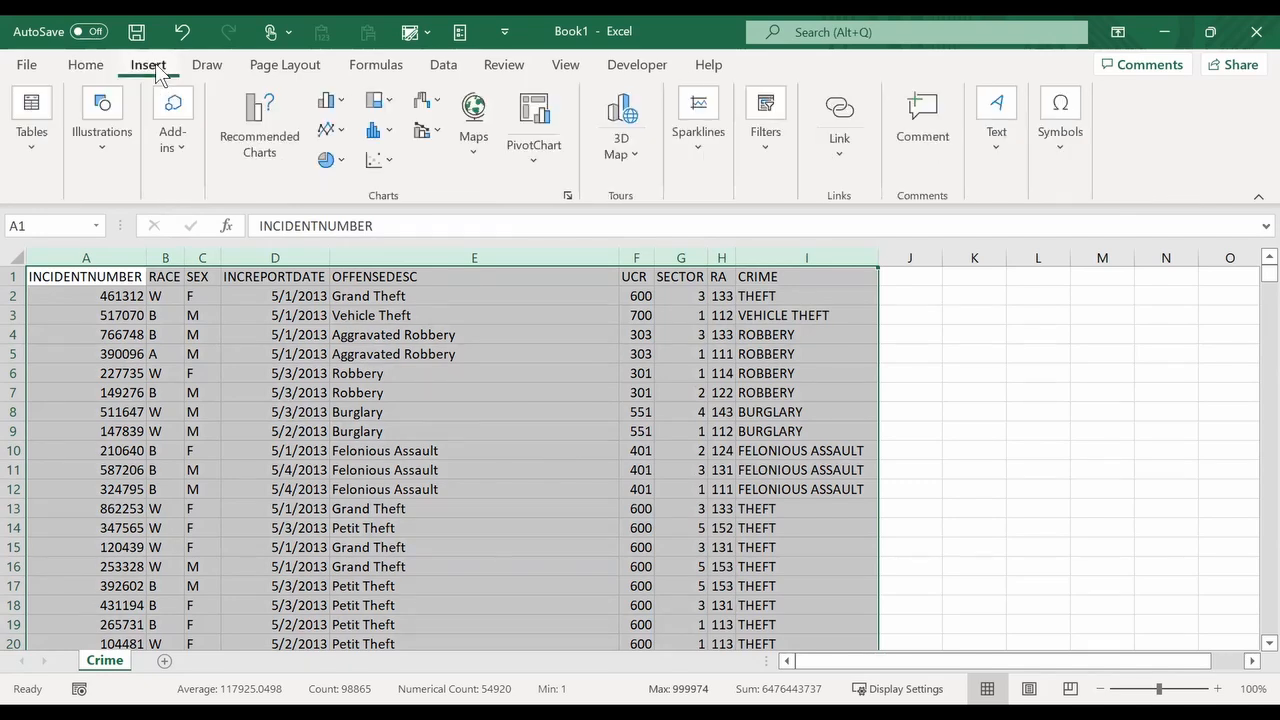
{"action": "left_click", "coordinate": [33, 155]}
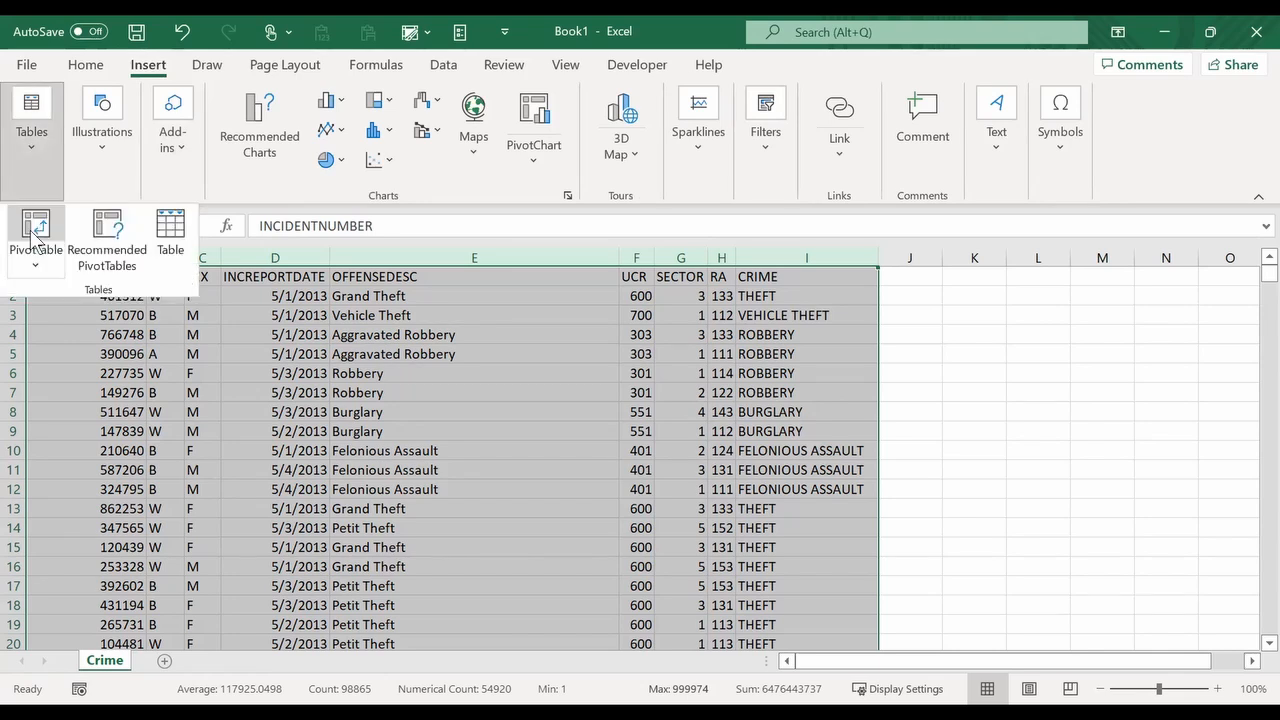
{"action": "left_click", "coordinate": [34, 236]}
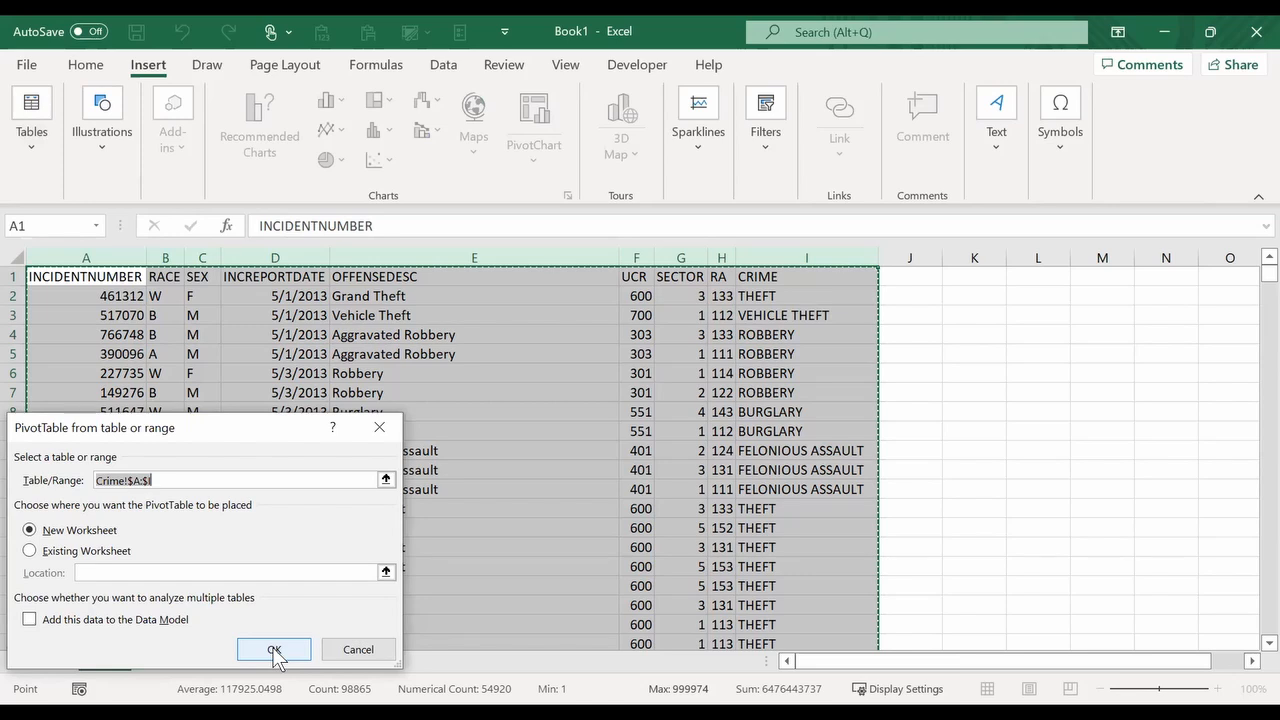
{"action": "left_click", "coordinate": [274, 650]}
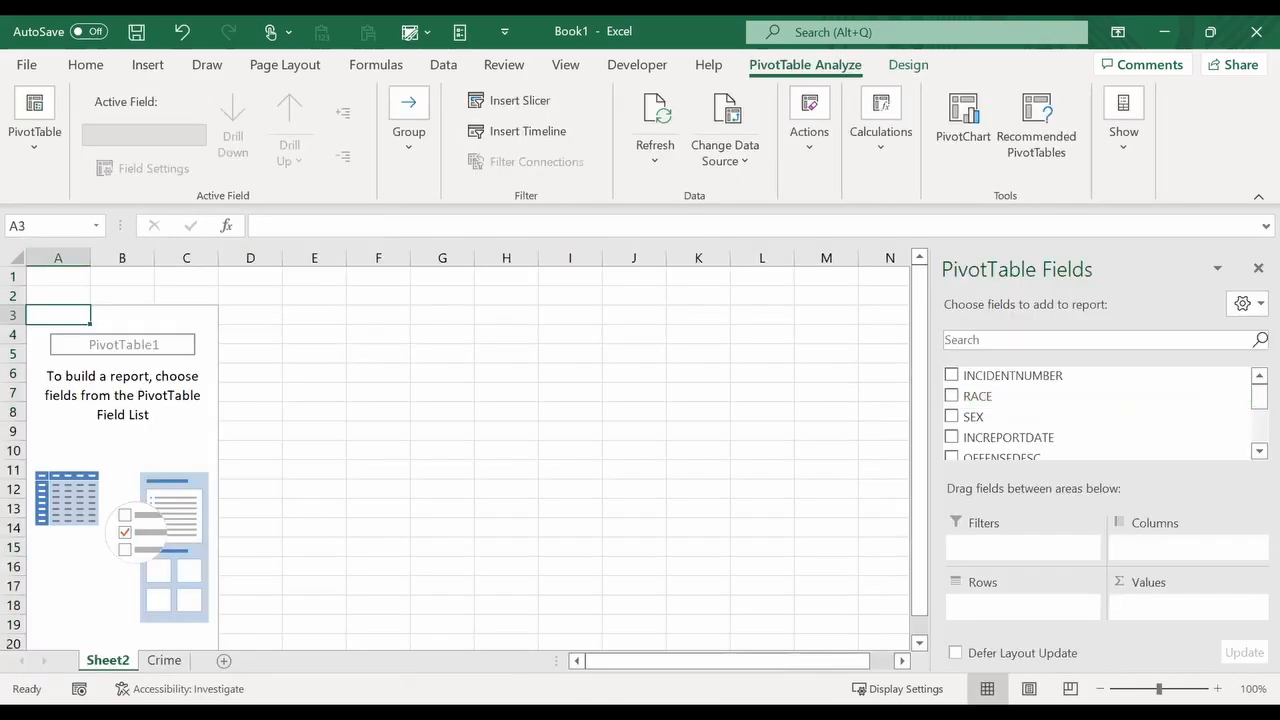
Add SECTOR, OFFENSEDESC and CRIME as row fields of the PivotTable, nested in that order.
{"action": "left_click_drag", "start_coordinate": [1258, 396], "coordinate": [1191, 446]}
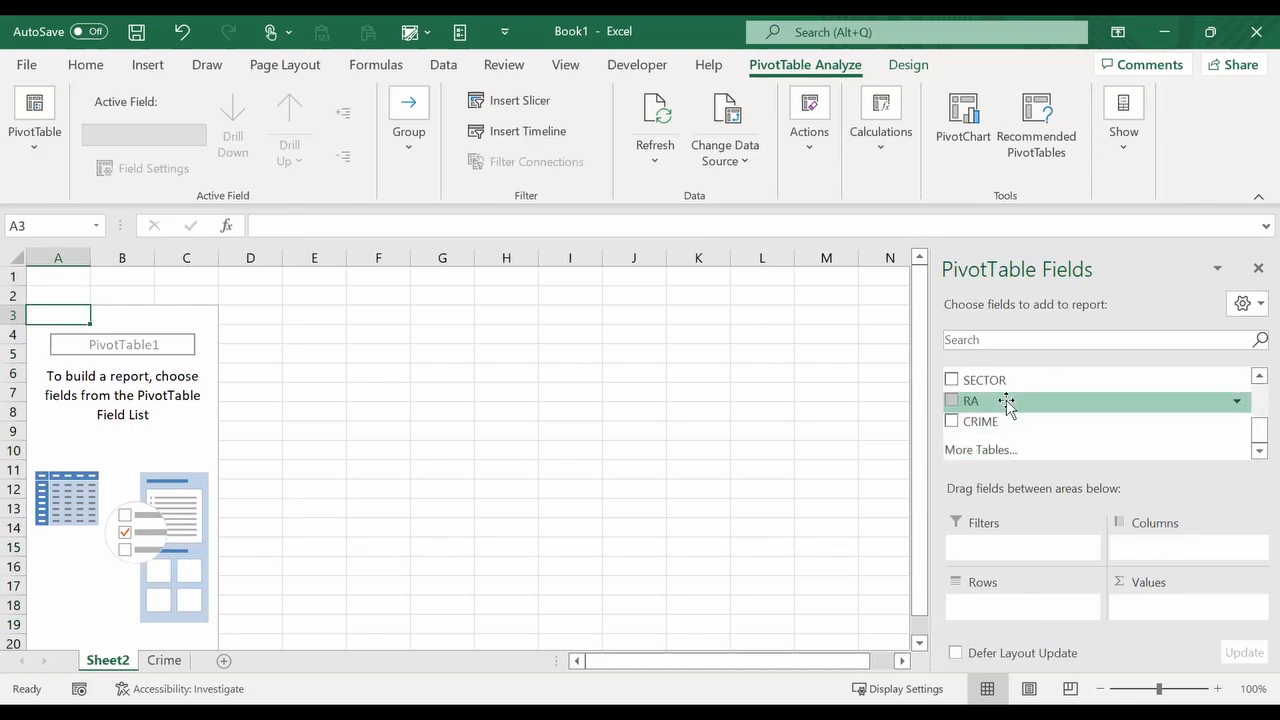
{"action": "left_click_drag", "start_coordinate": [1020, 387], "coordinate": [1016, 606]}
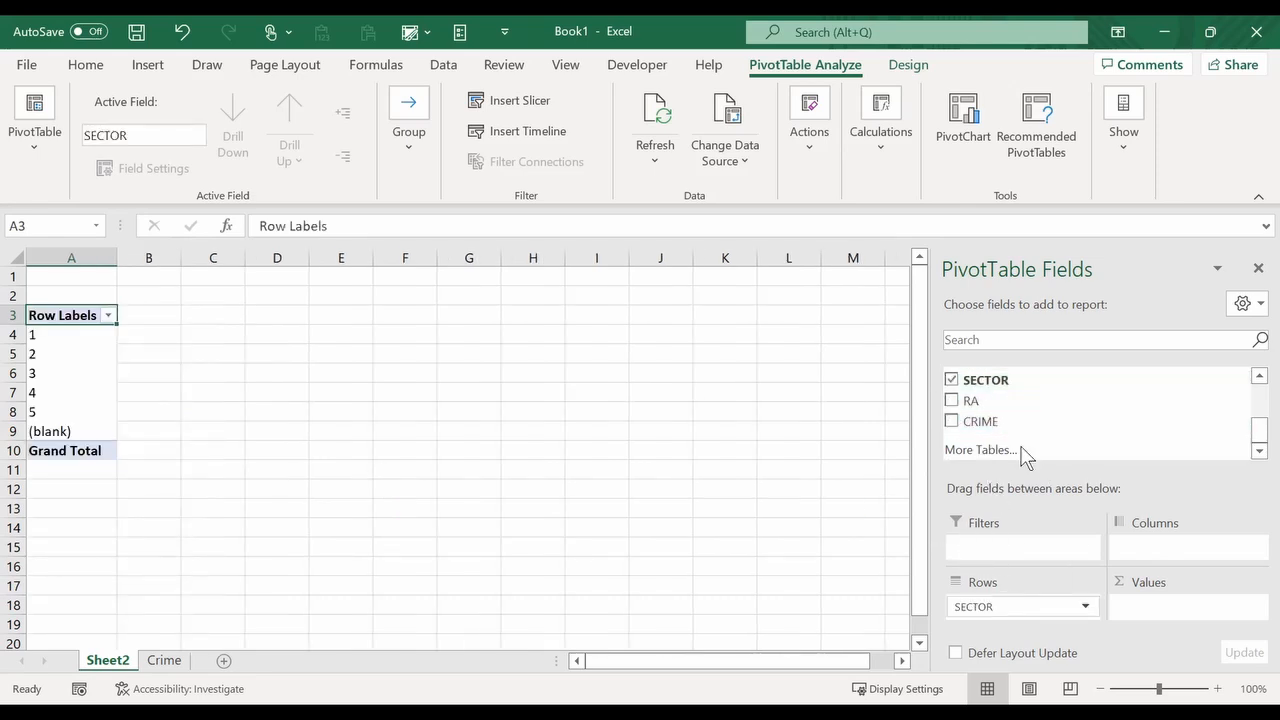
{"action": "left_click_drag", "start_coordinate": [1006, 420], "coordinate": [1070, 624]}
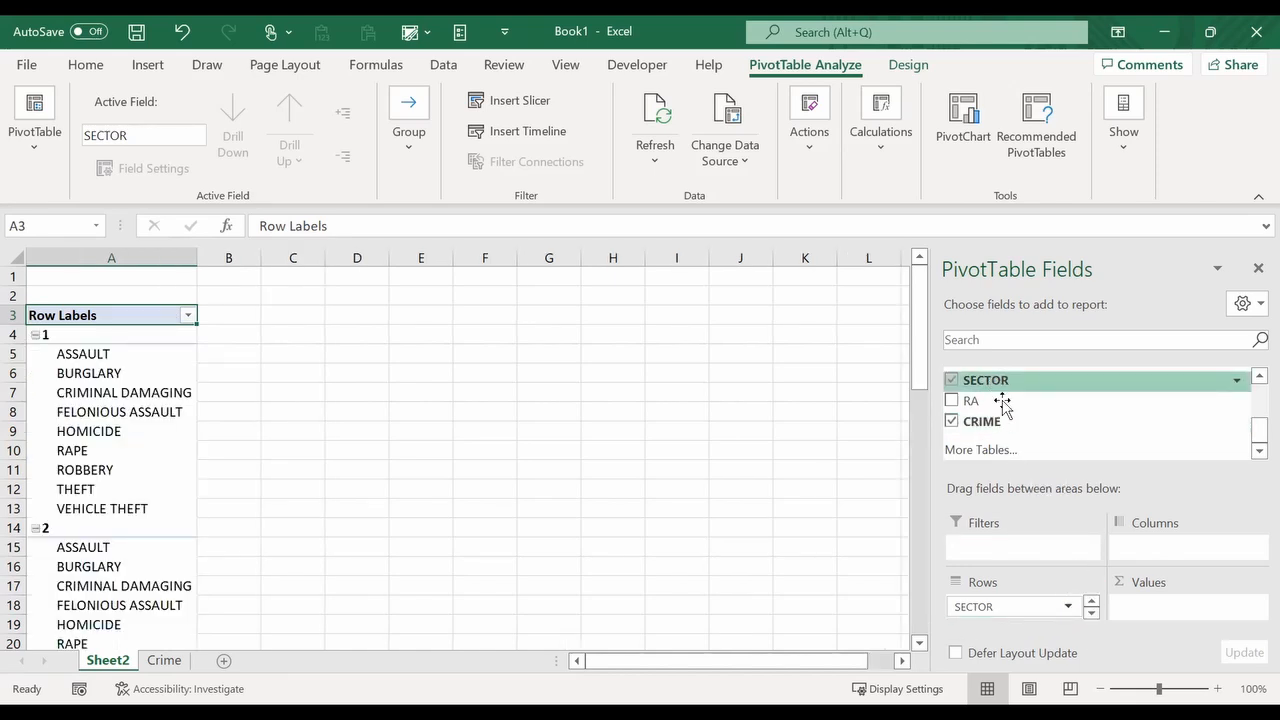
{"action": "scroll", "coordinate": [992, 396], "scroll_direction": "up", "scroll_amount": 1}
{"action": "scroll", "coordinate": [1005, 417], "scroll_direction": "up", "scroll_amount": 2}
{"action": "left_click_drag", "start_coordinate": [1000, 387], "coordinate": [980, 602]}
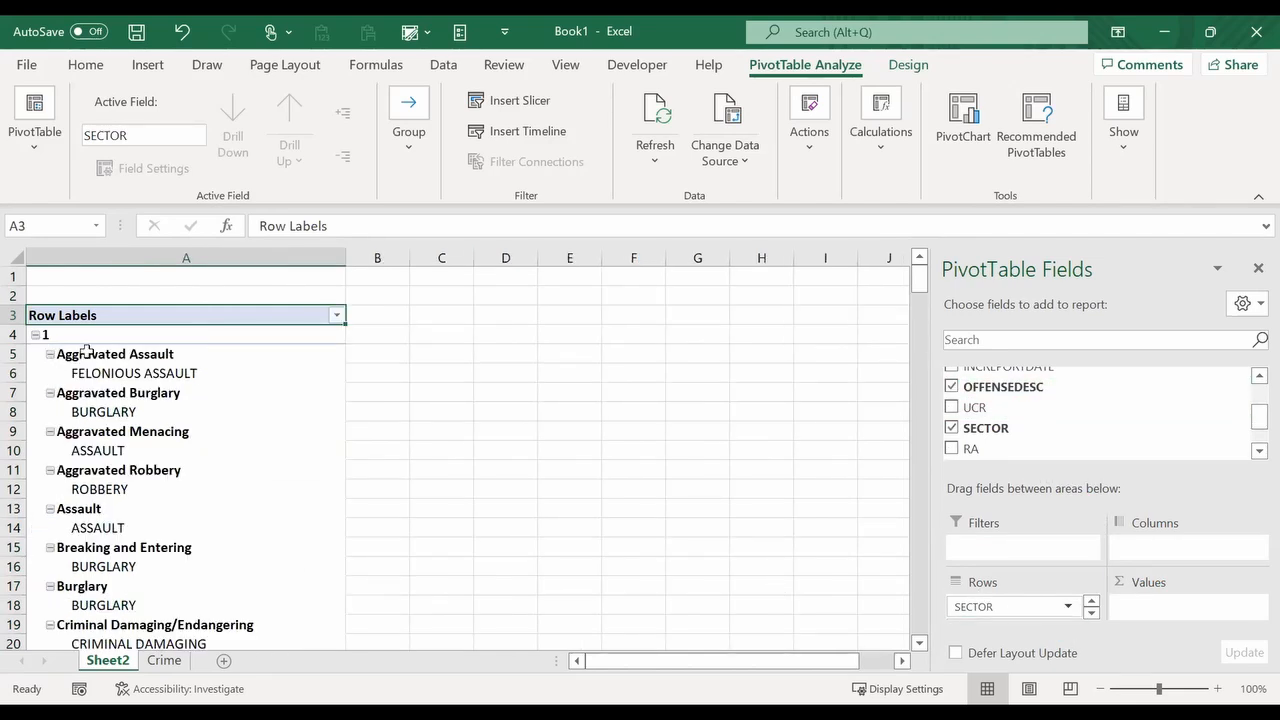
{"action": "left_click", "coordinate": [49, 355]}
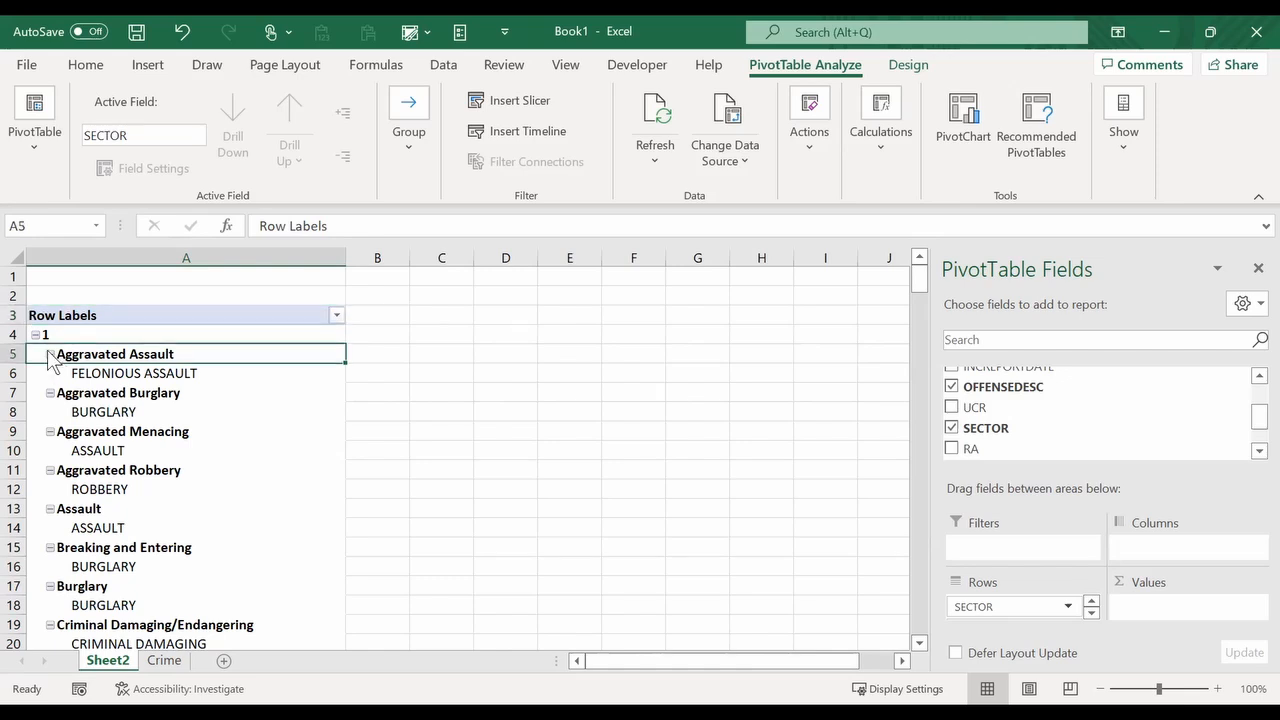
{"action": "left_click", "coordinate": [49, 355]}
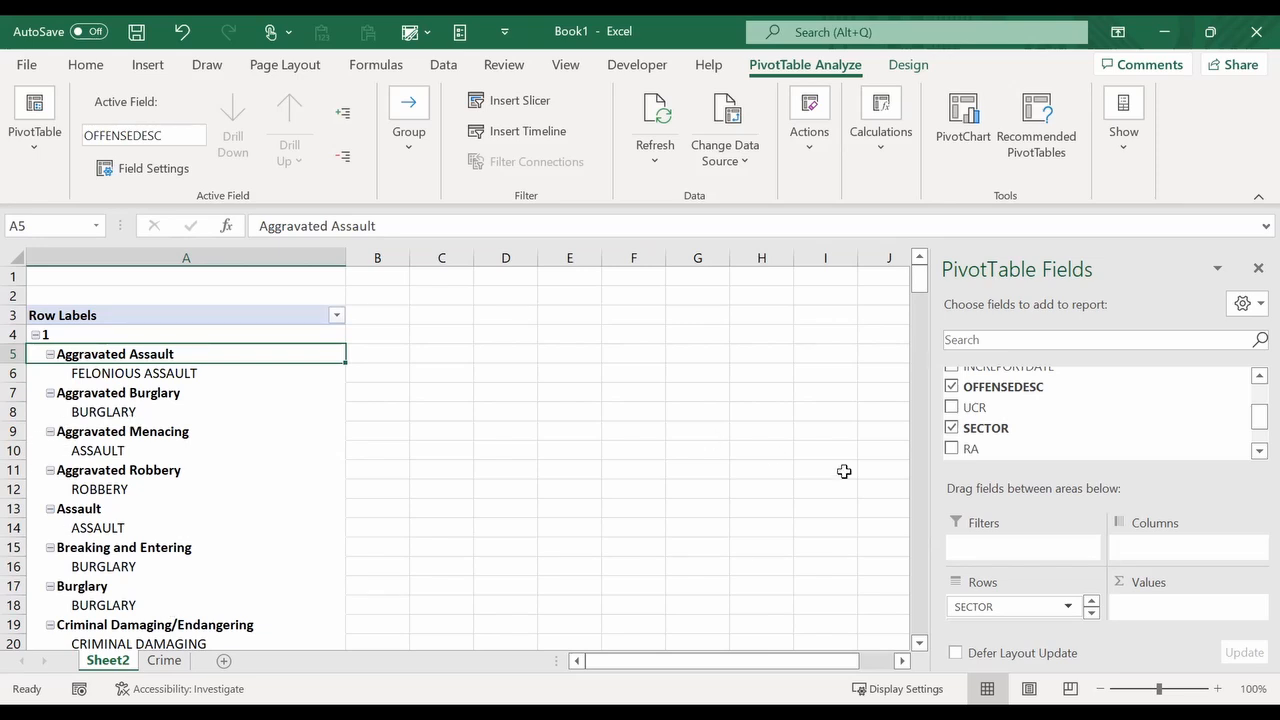
Add INCIDENTNUMBER to the PivotTable's values and summarize it by Count.
{"action": "scroll", "coordinate": [1190, 462], "scroll_direction": "up", "scroll_amount": 2}
{"action": "left_click_drag", "start_coordinate": [1040, 378], "coordinate": [1214, 620]}
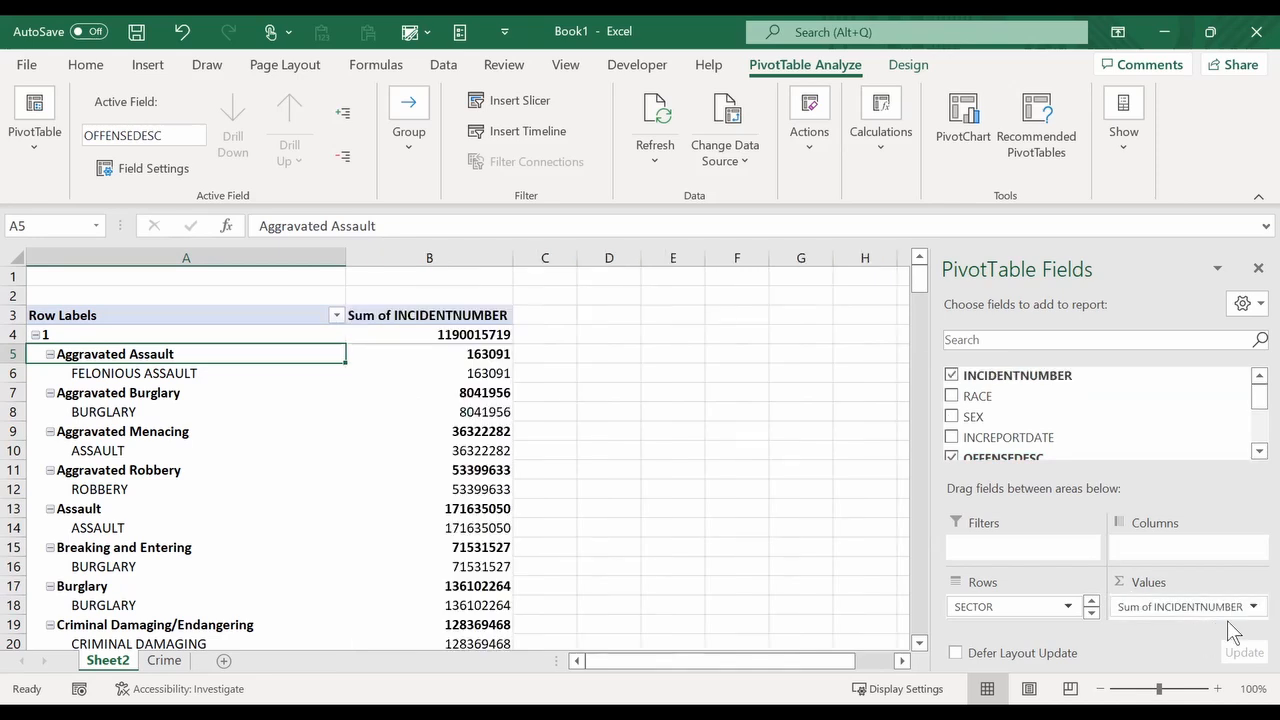
{"action": "left_click", "coordinate": [1254, 607]}
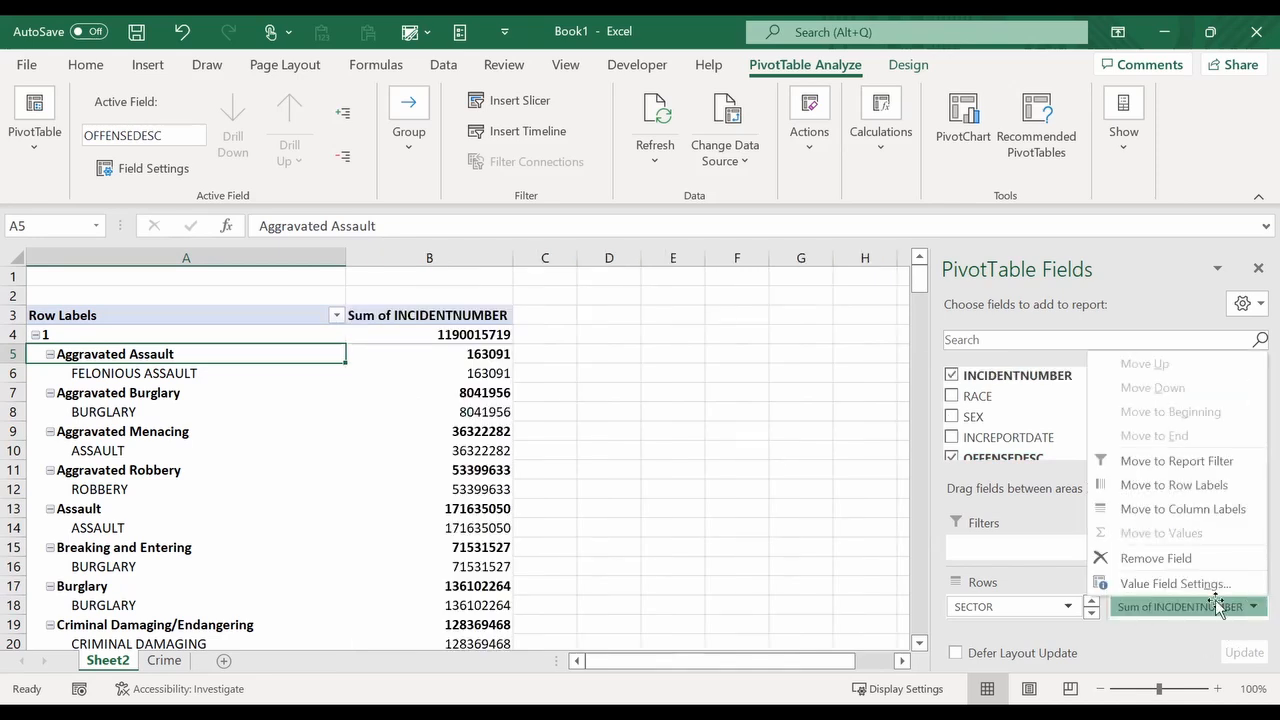
{"action": "left_click", "coordinate": [1203, 585]}
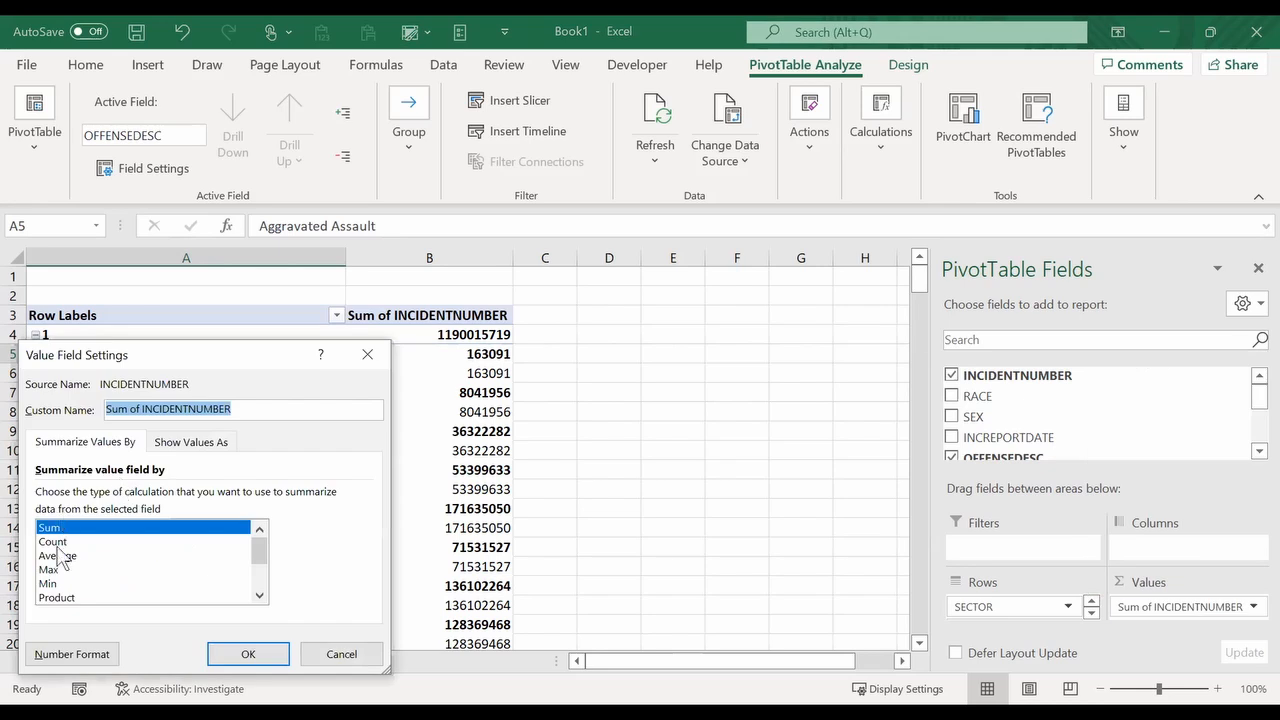
{"action": "left_click", "coordinate": [55, 542]}
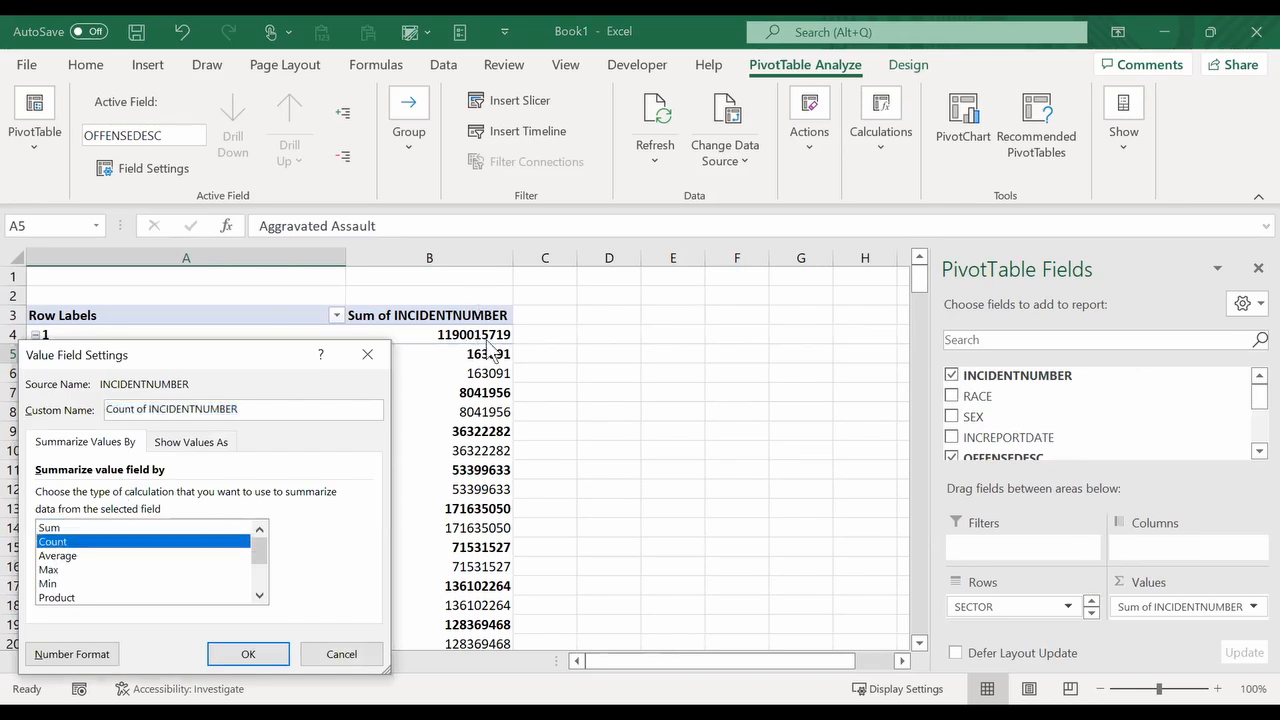
{"action": "left_click", "coordinate": [249, 655]}
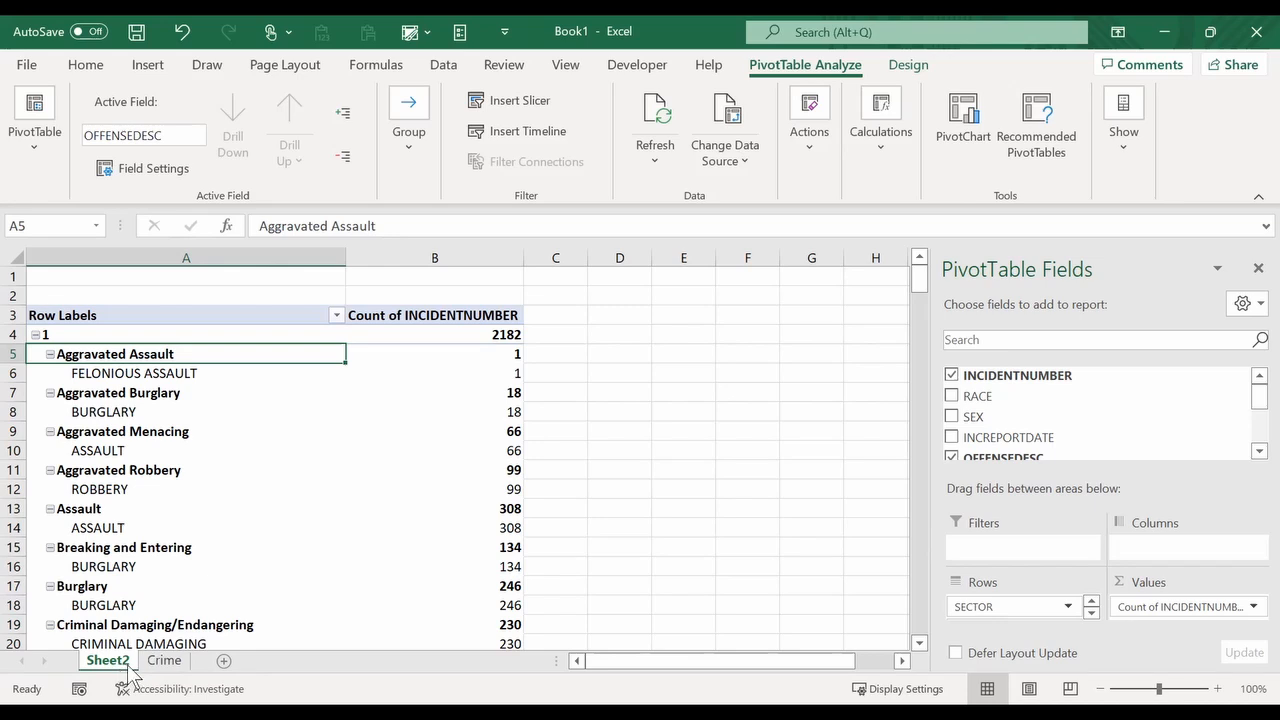
Copy the OFFENSEDESC, SECTOR and CRIME columns from the Crime sheet into a new worksheet starting at A1.
{"action": "left_click", "coordinate": [162, 661]}
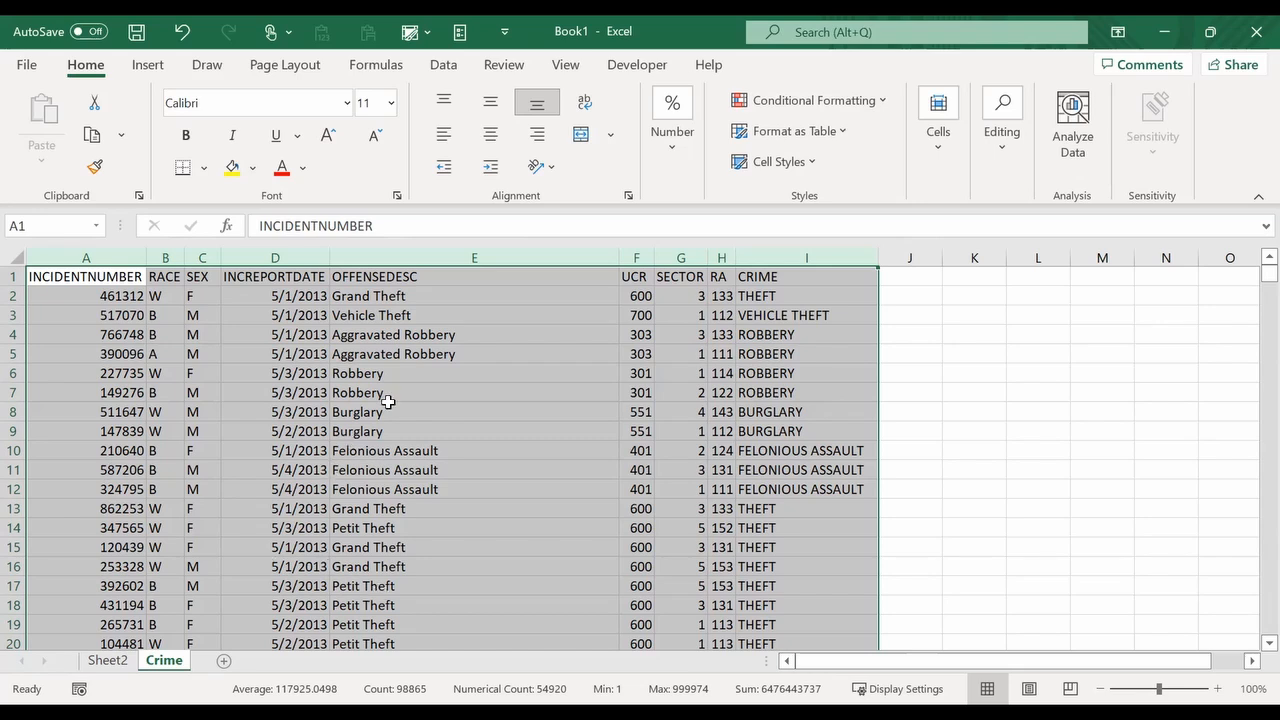
{"action": "left_click", "coordinate": [440, 372]}
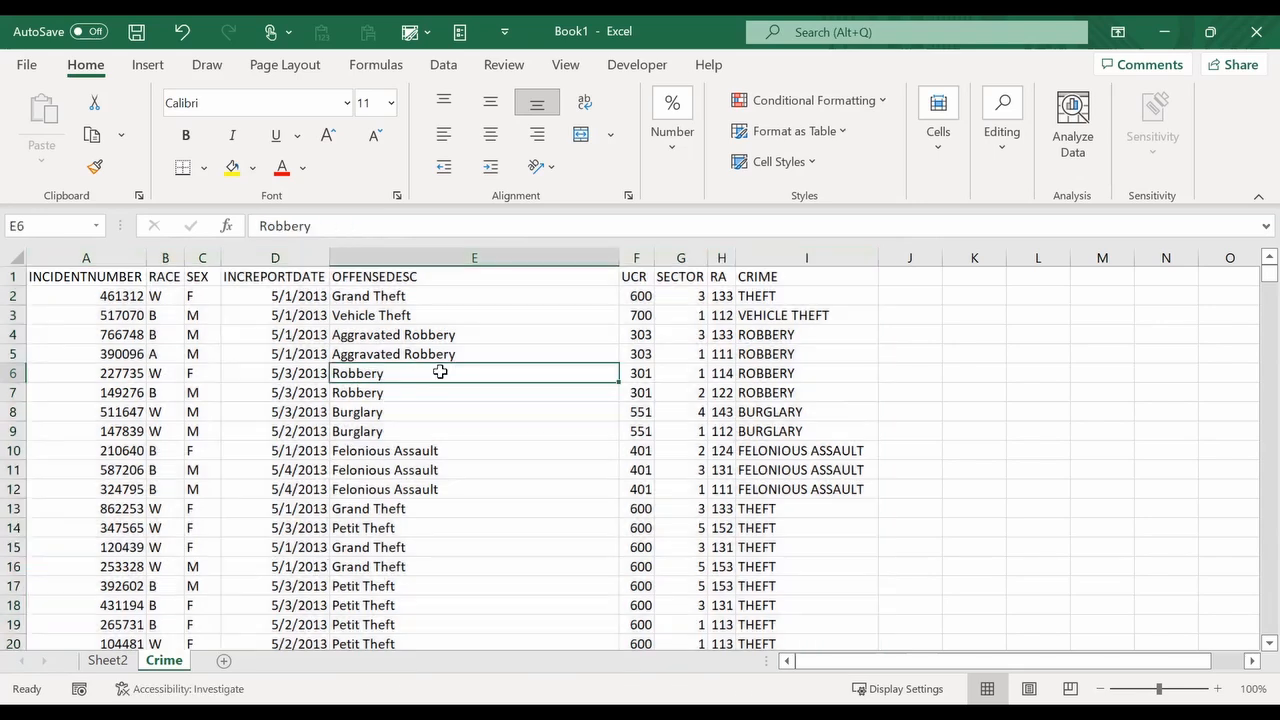
{"action": "left_click", "coordinate": [684, 252]}
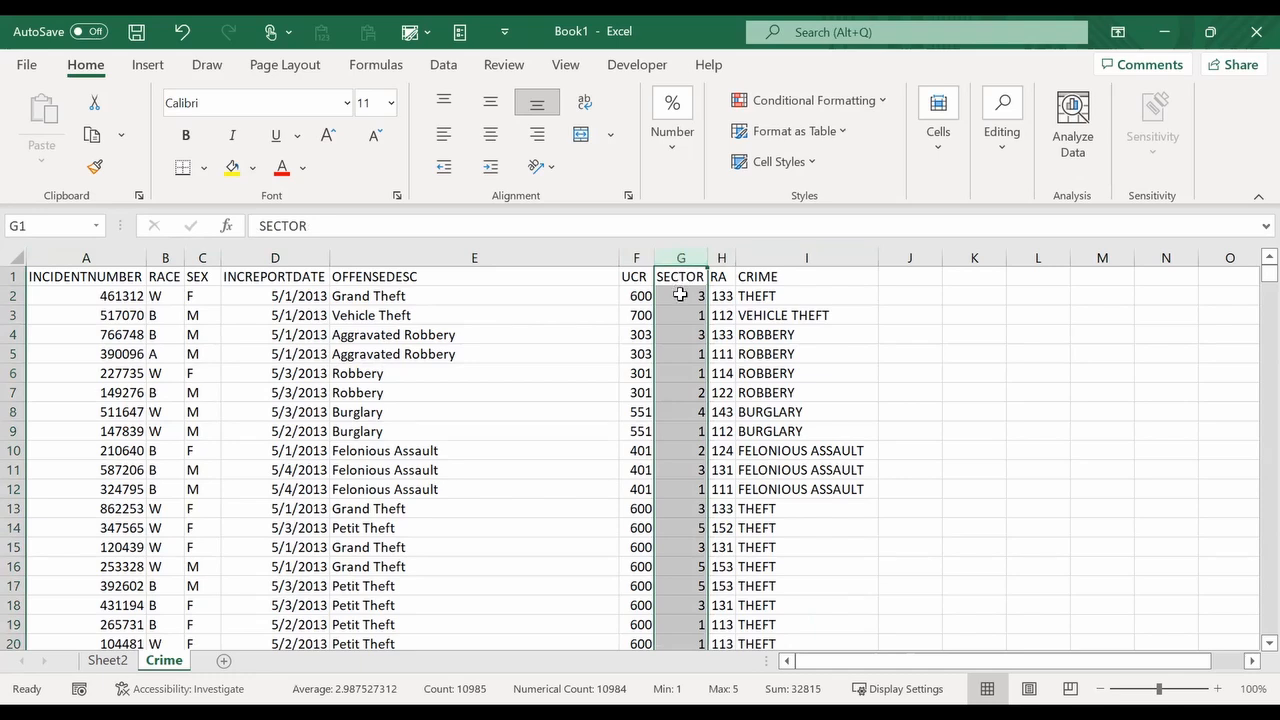
{"action": "left_click", "coordinate": [781, 257], "text": "ctrl"}
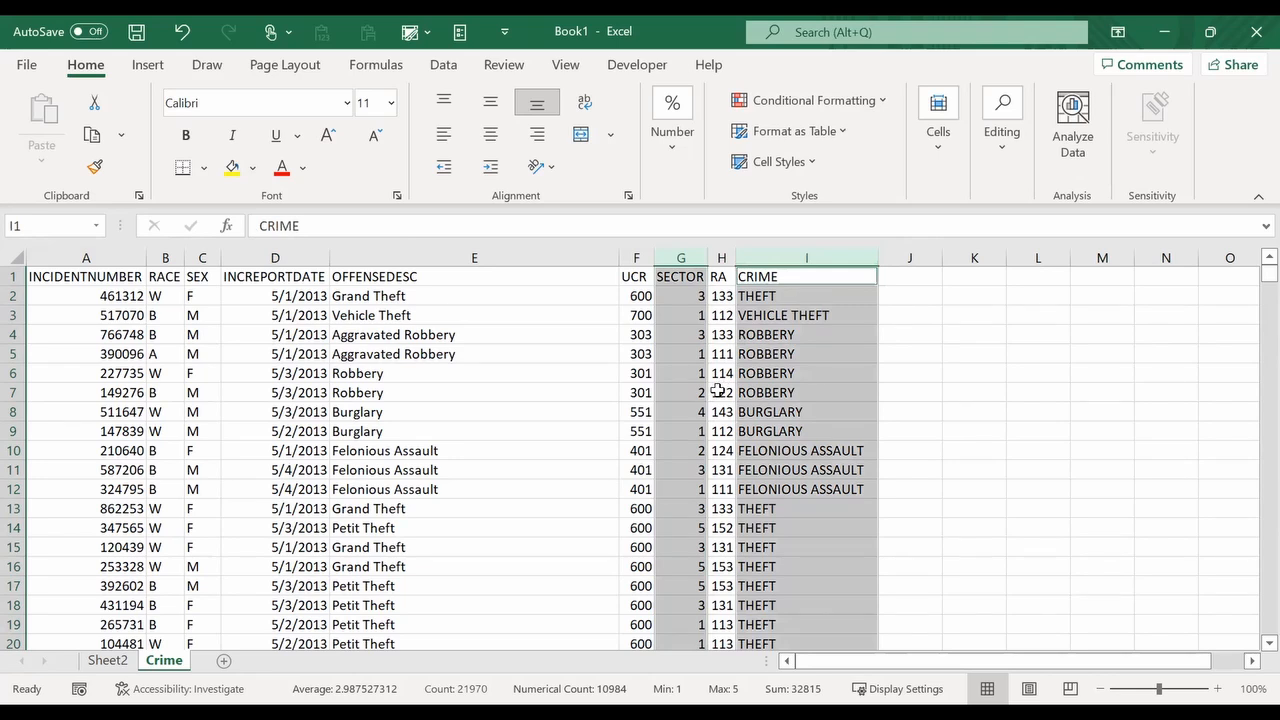
{"action": "left_click", "coordinate": [394, 257], "text": "ctrl"}
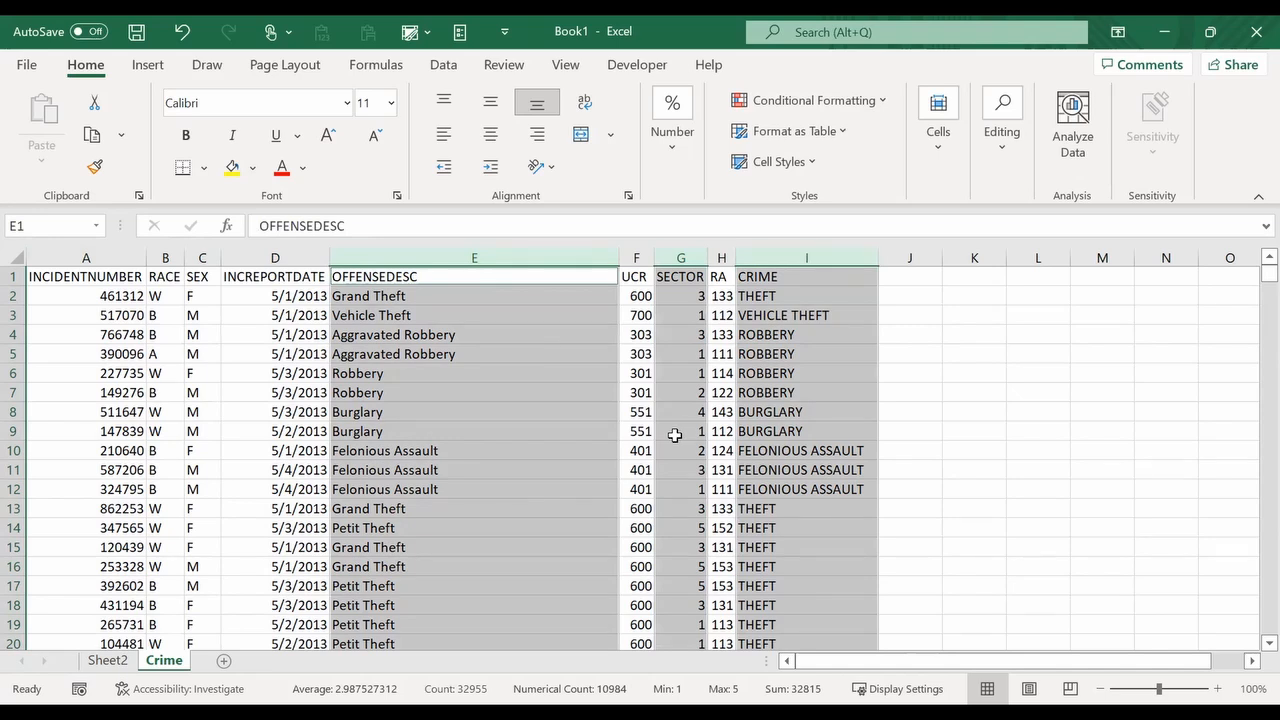
{"action": "key", "text": "ctrl+c"}
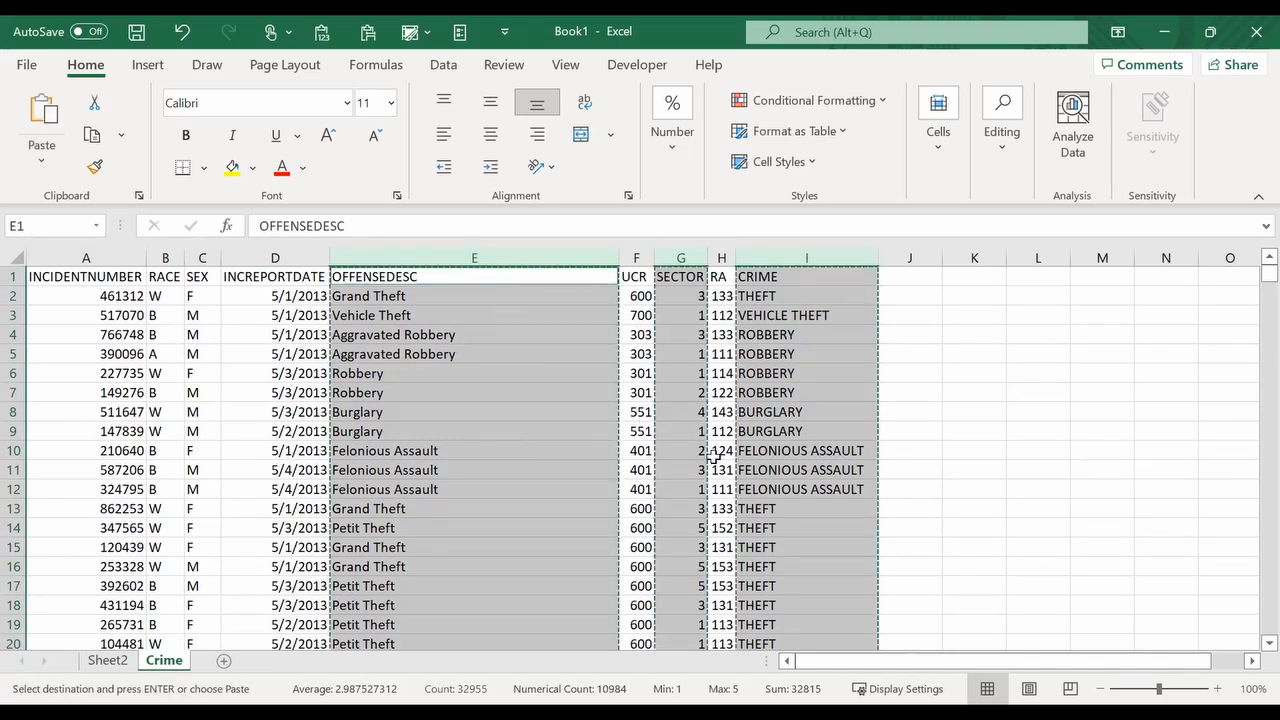
{"action": "left_click", "coordinate": [223, 661]}
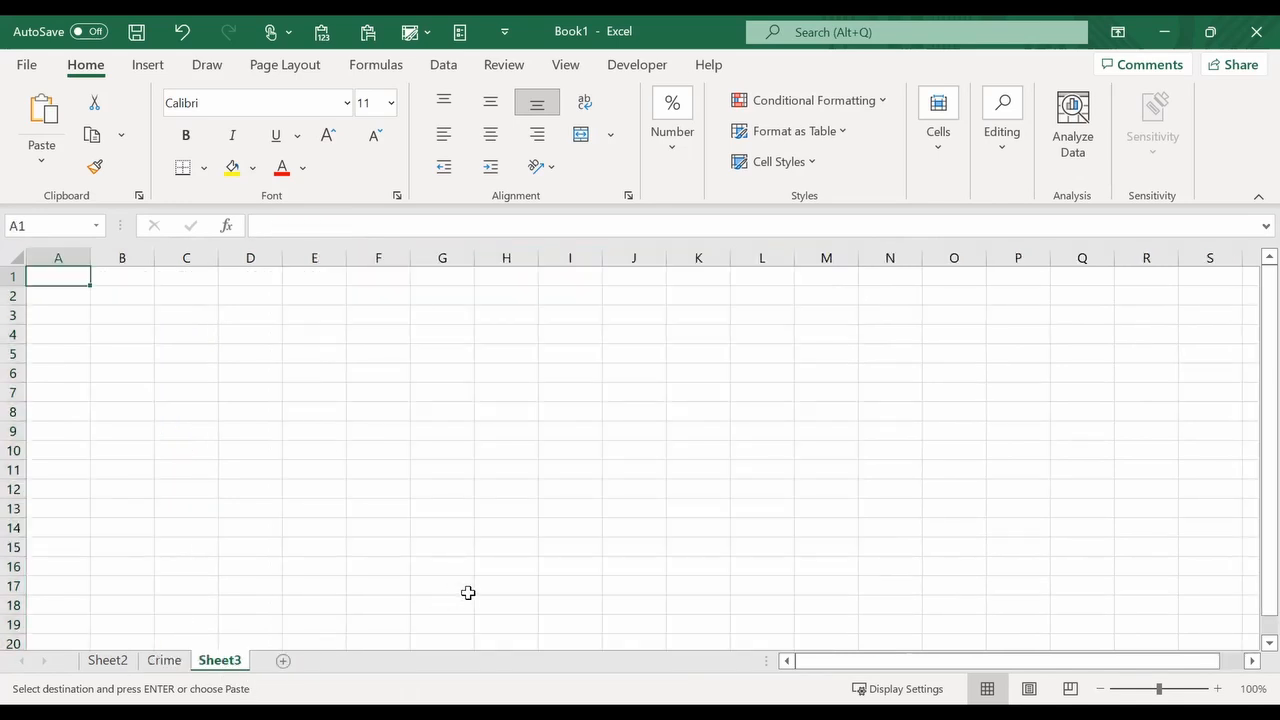
{"action": "key", "text": "ctrl+v"}
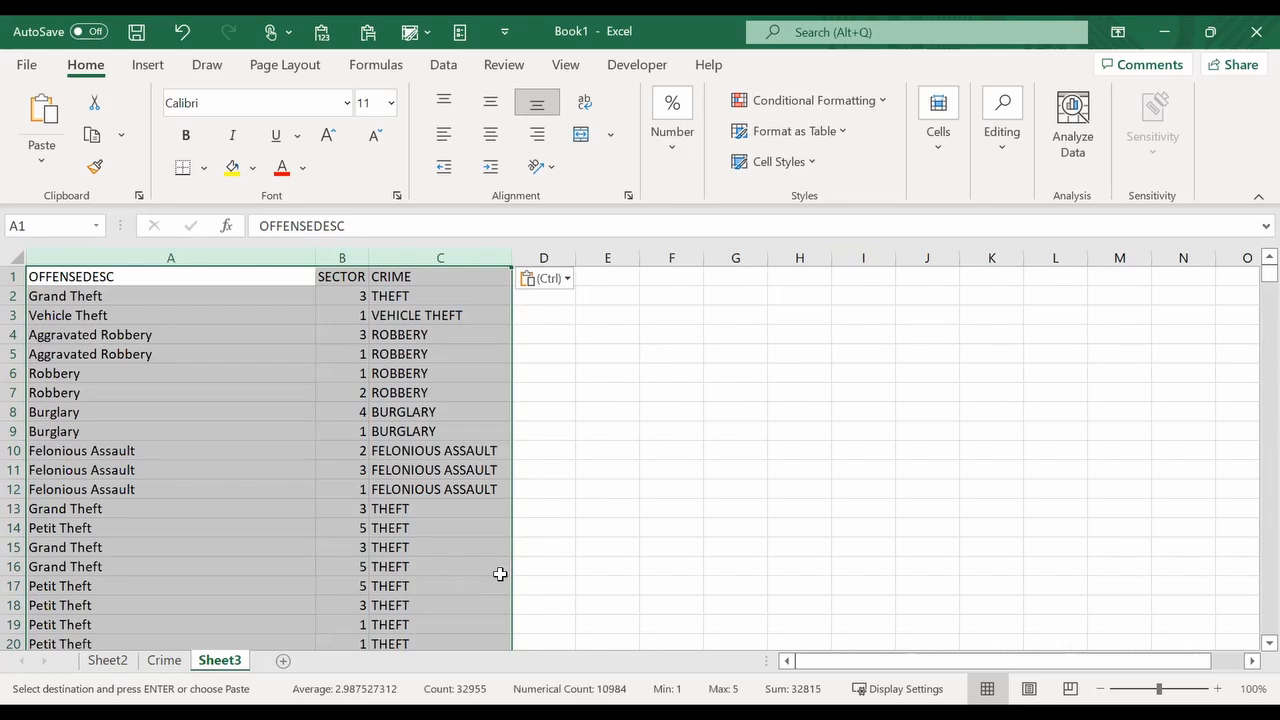
Move the SECTOR and CRIME columns in front of OFFENSEDESC on the new sheet by inserting them as cut cells.
{"action": "left_click", "coordinate": [334, 316]}
{"action": "left_click", "coordinate": [348, 257]}
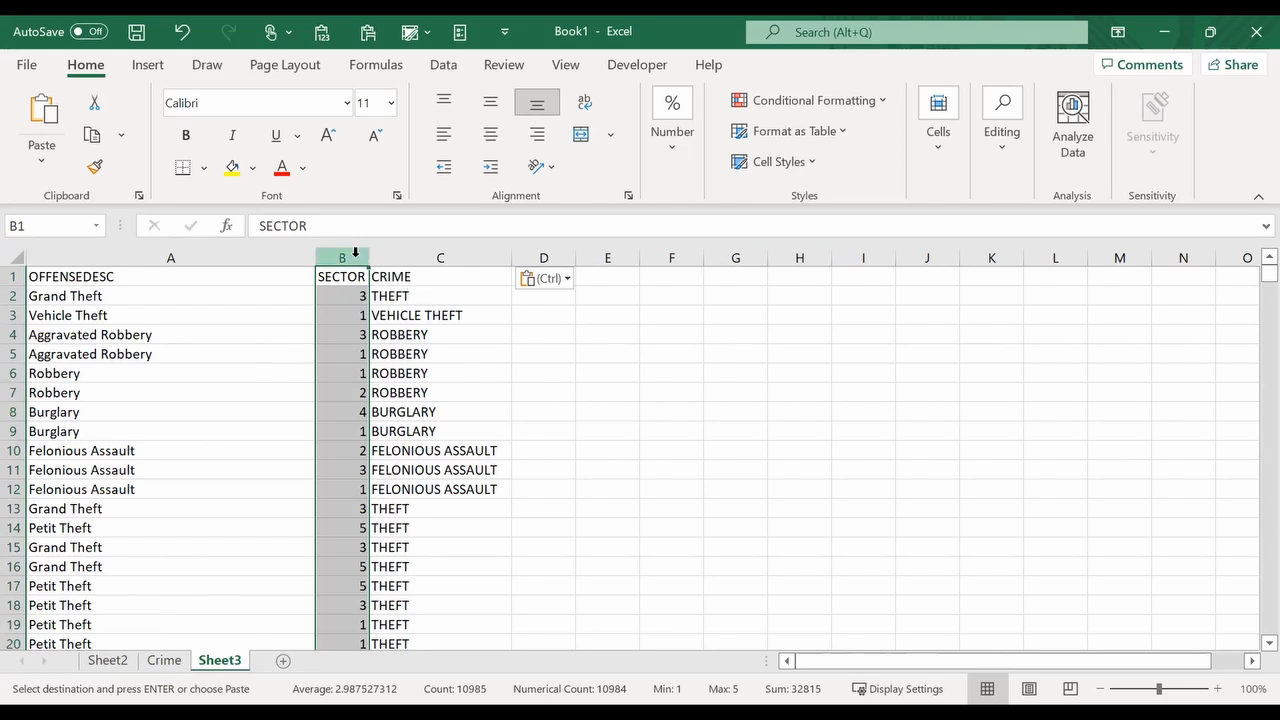
{"action": "key", "text": "shift+Right"}
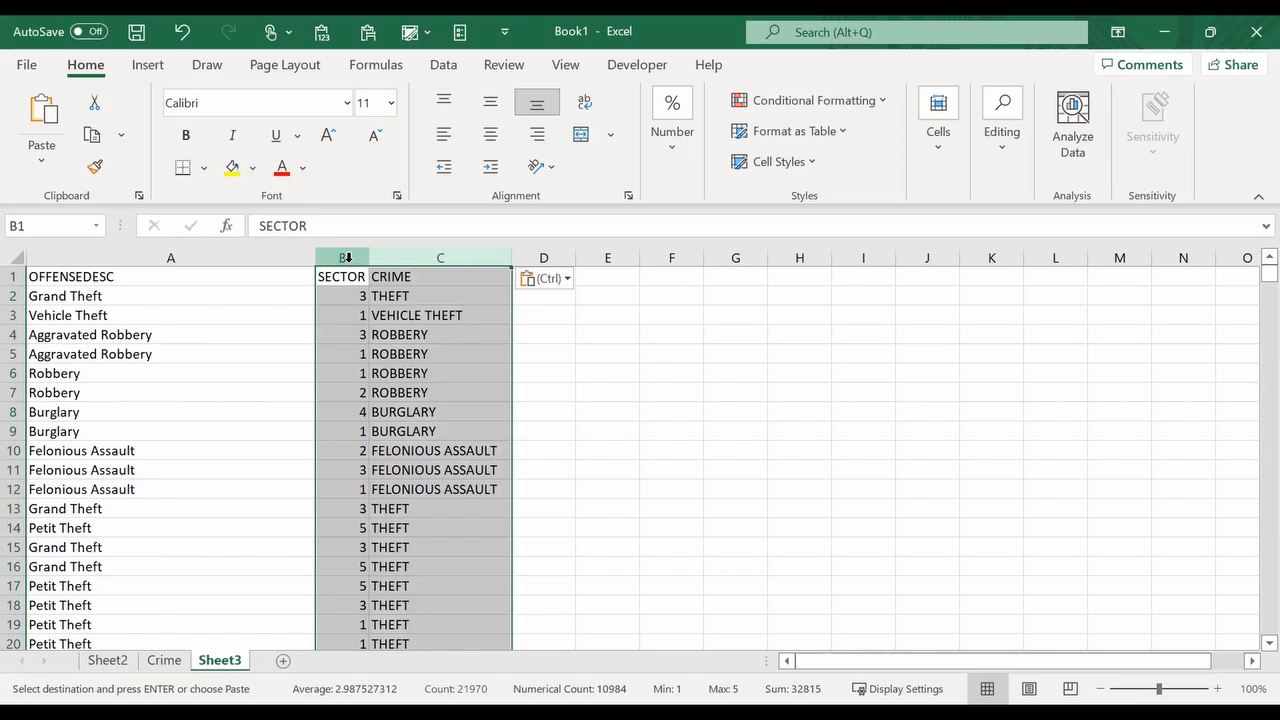
{"action": "right_click", "coordinate": [349, 260]}
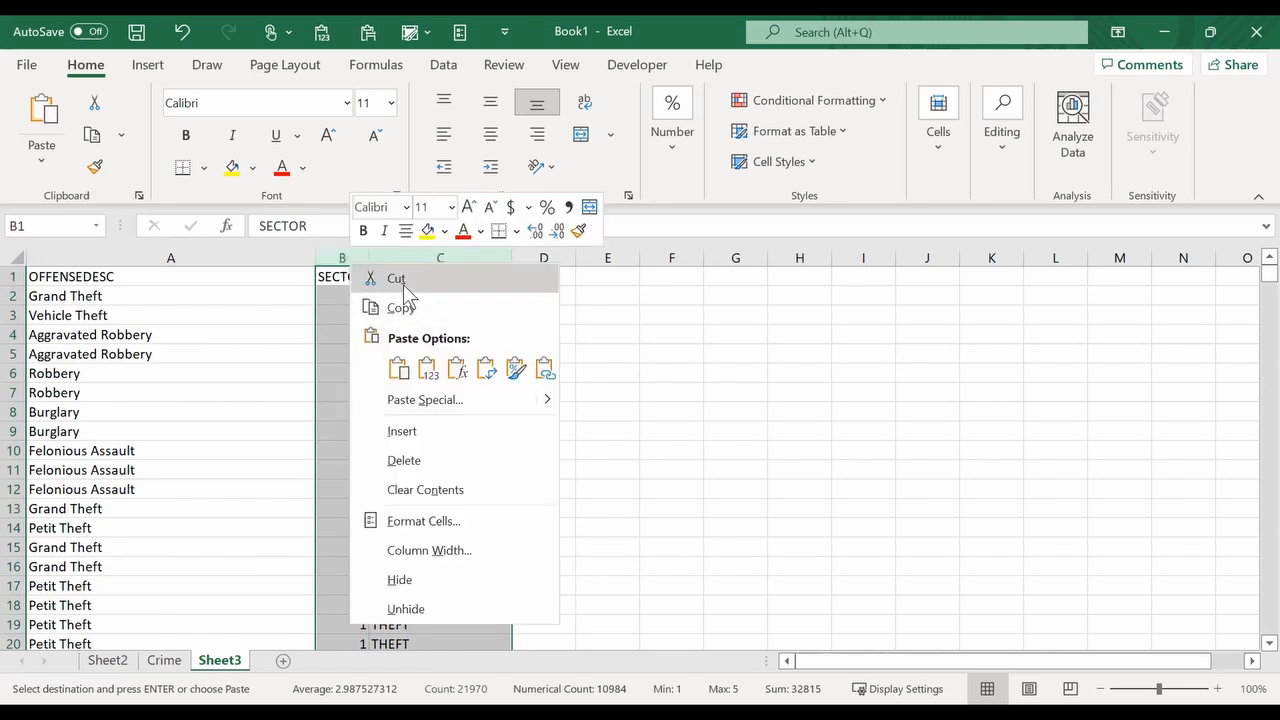
{"action": "left_click", "coordinate": [403, 279]}
{"action": "left_click", "coordinate": [48, 276]}
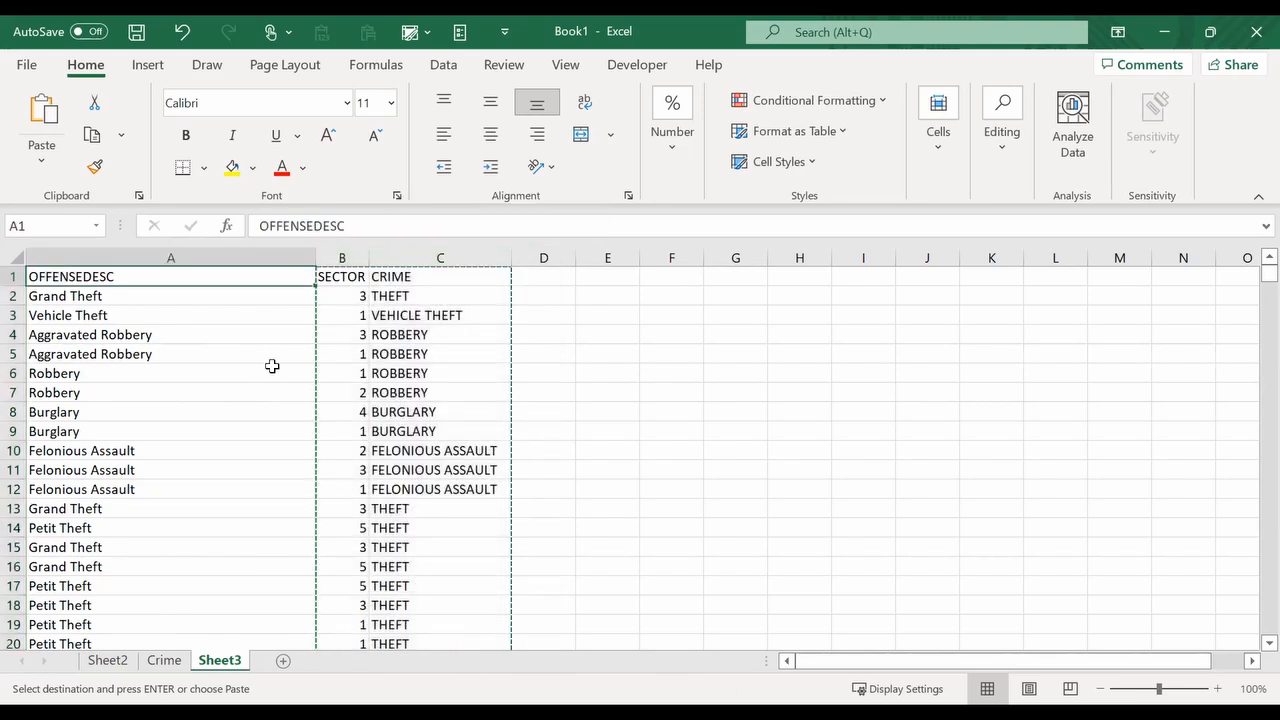
{"action": "right_click", "coordinate": [73, 276]}
{"action": "left_click", "coordinate": [123, 295]}
{"action": "left_click", "coordinate": [100, 370]}
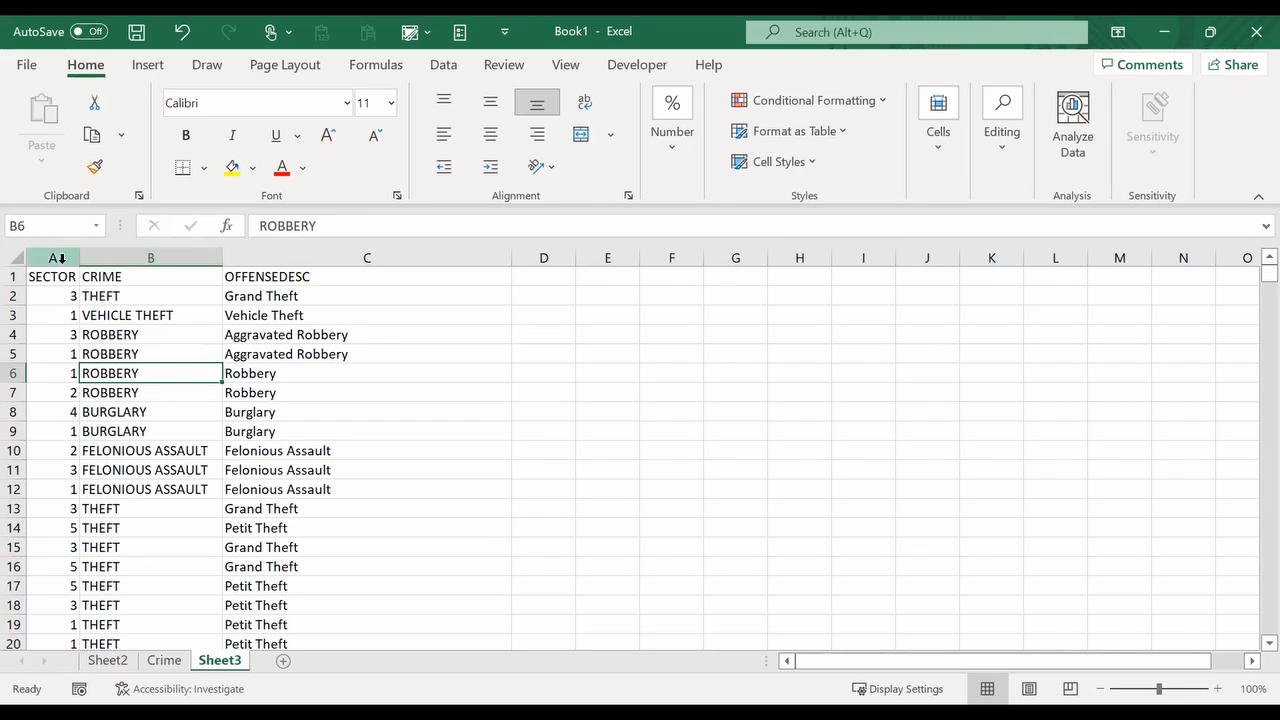
{"action": "left_click", "coordinate": [61, 259]}
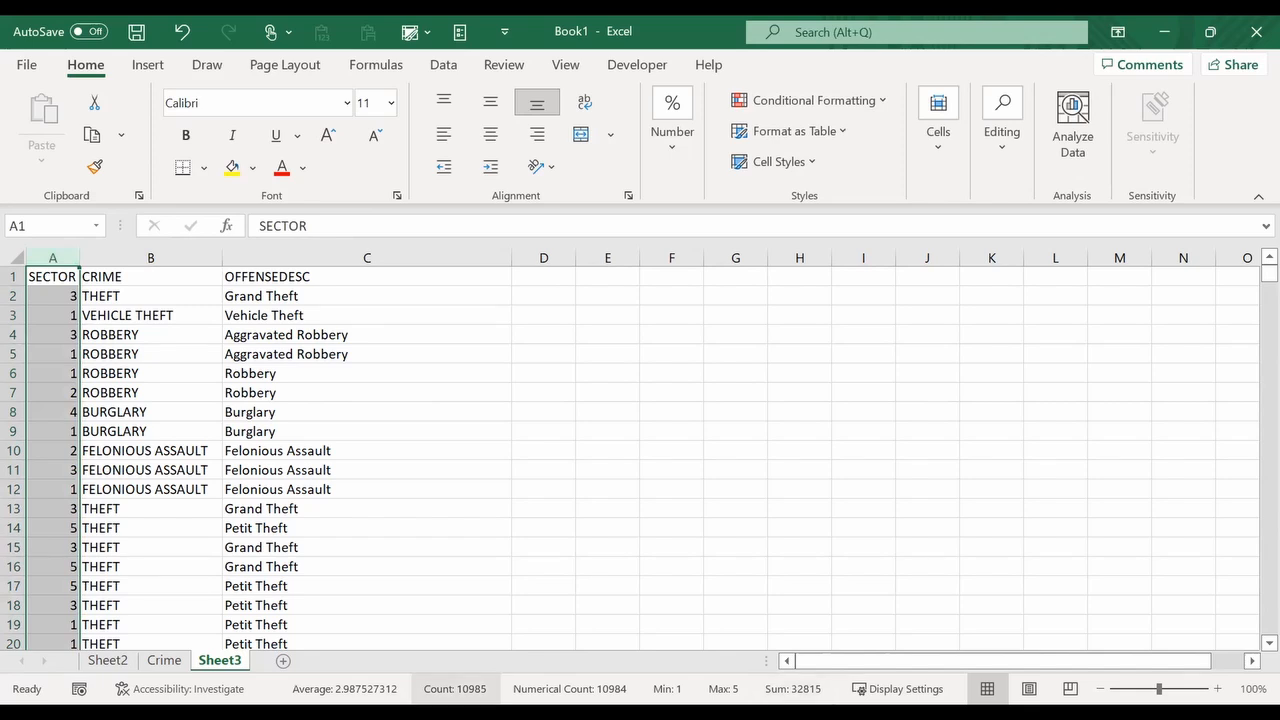
{"action": "left_click", "coordinate": [168, 408]}
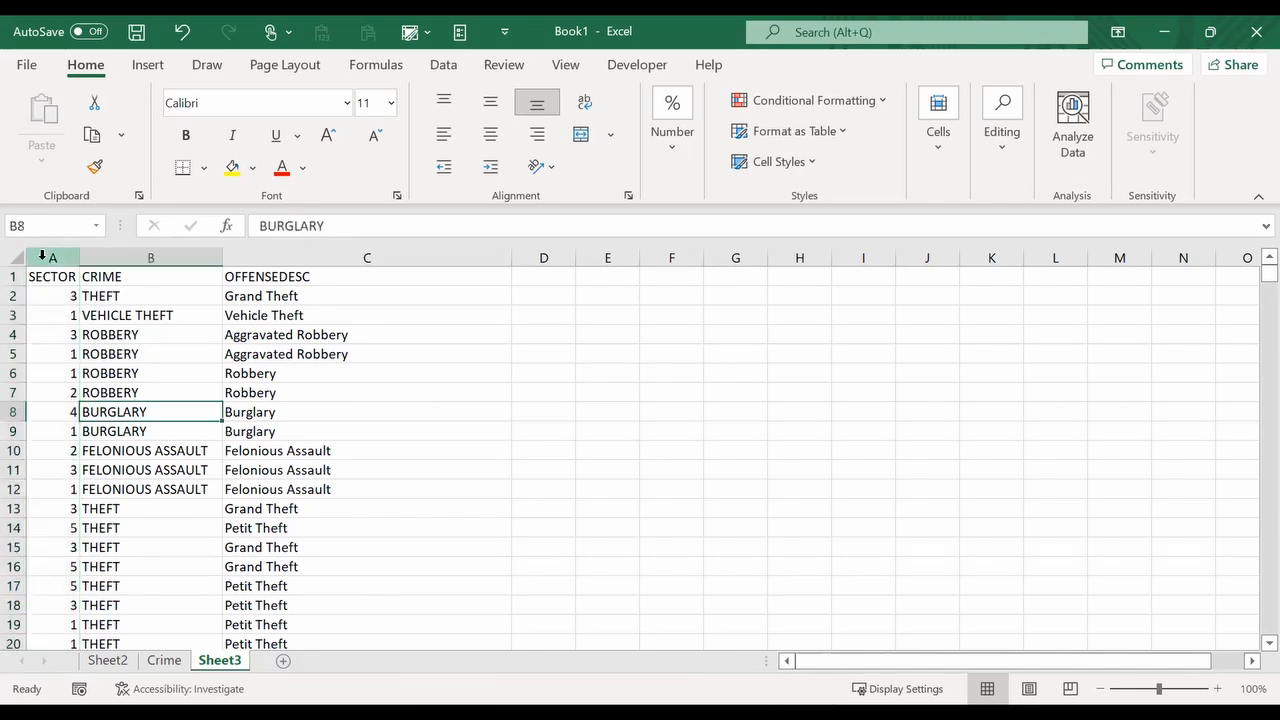
{"action": "left_click_drag", "start_coordinate": [42, 257], "coordinate": [367, 258]}
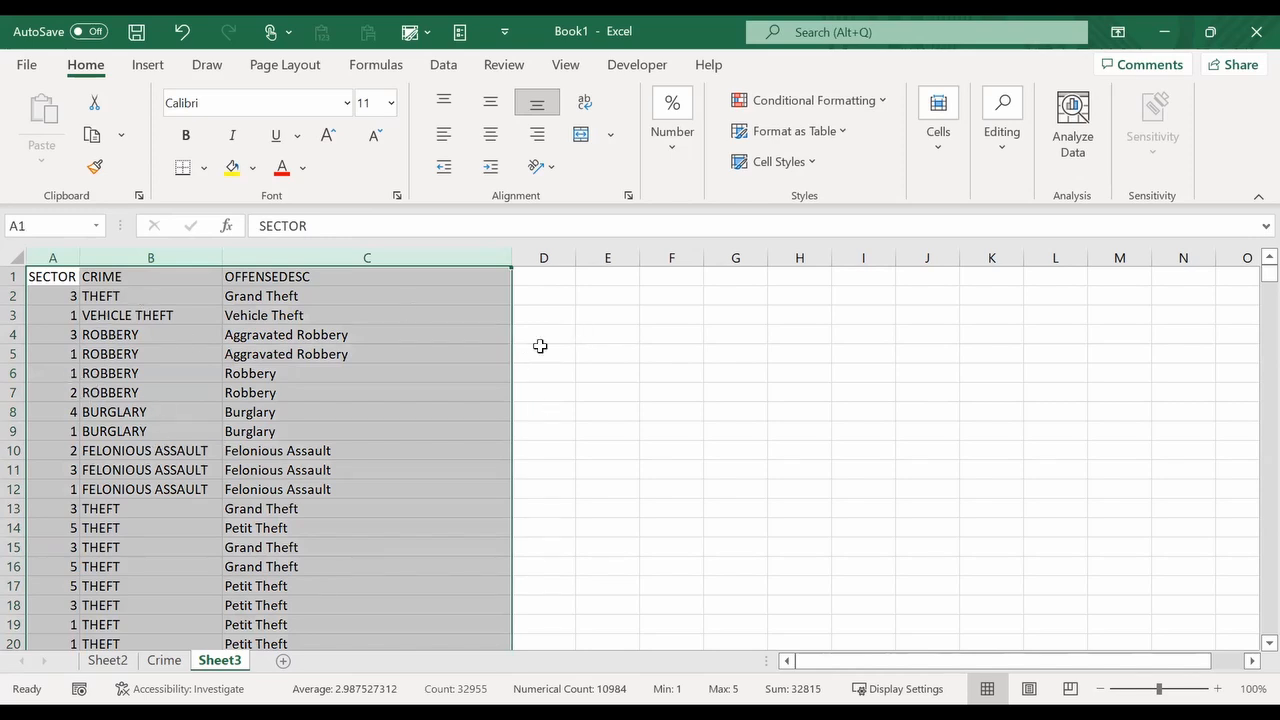
{"action": "left_click", "coordinate": [560, 292]}
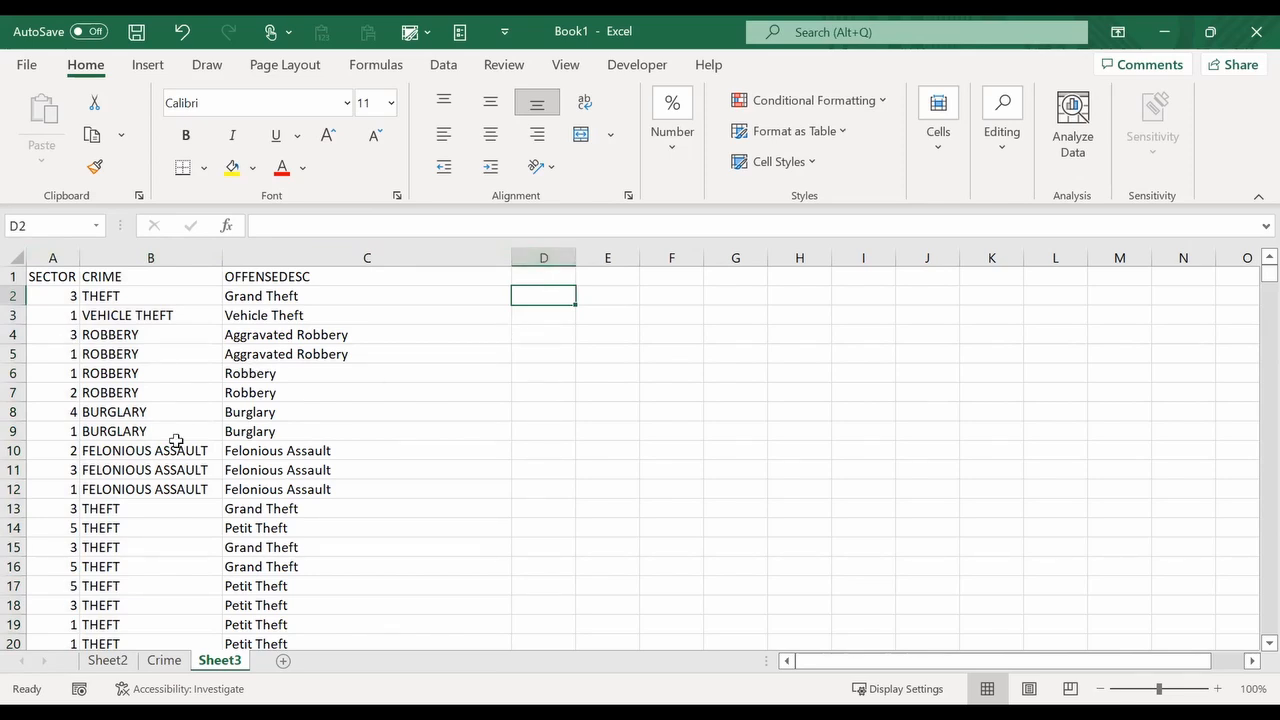
Remove duplicate rows from Sheet3's data based on the SECTOR, CRIME and OFFENSEDESC columns, treating the first row as headers.
{"action": "left_click", "coordinate": [50, 258]}
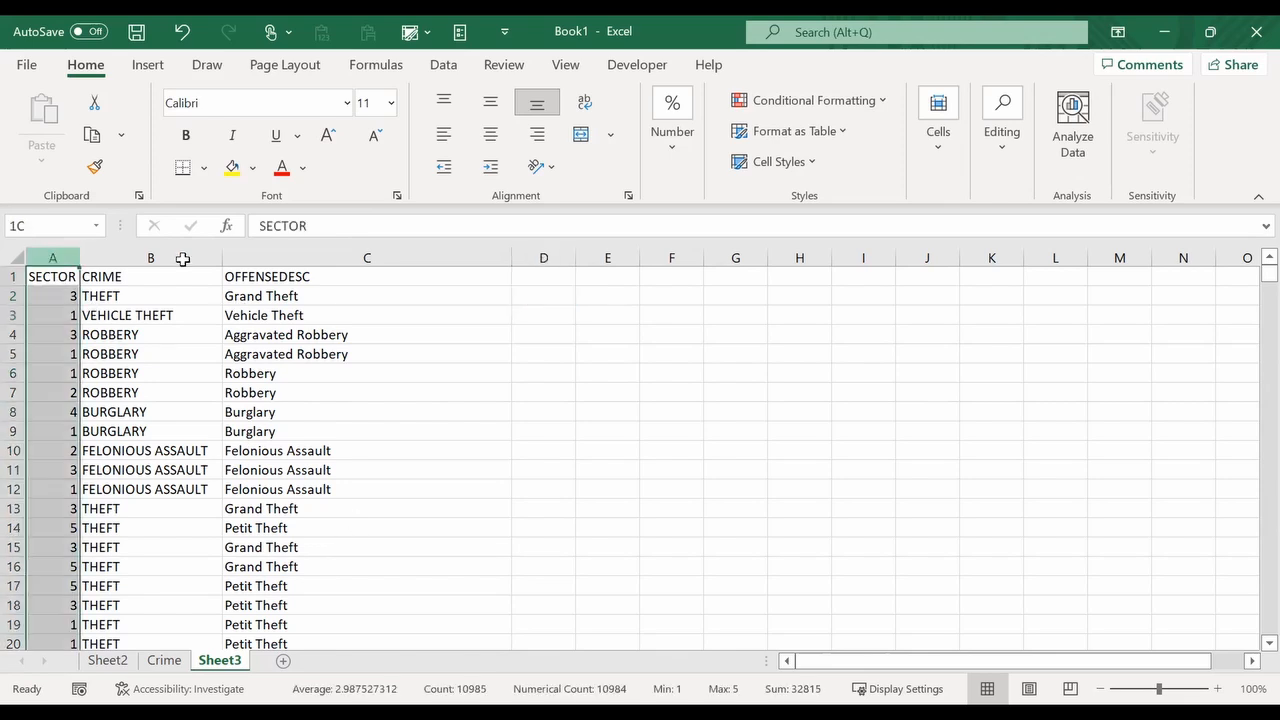
{"action": "key", "text": "ctrl+a"}
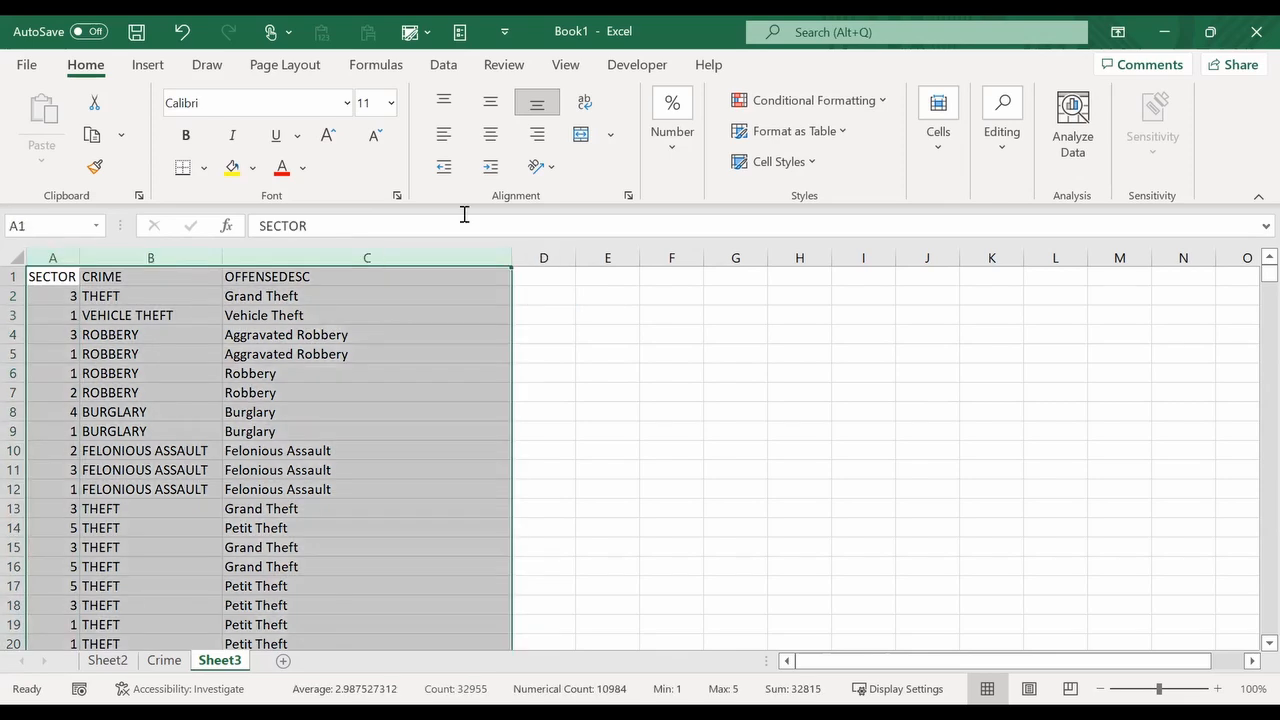
{"action": "left_click", "coordinate": [446, 64]}
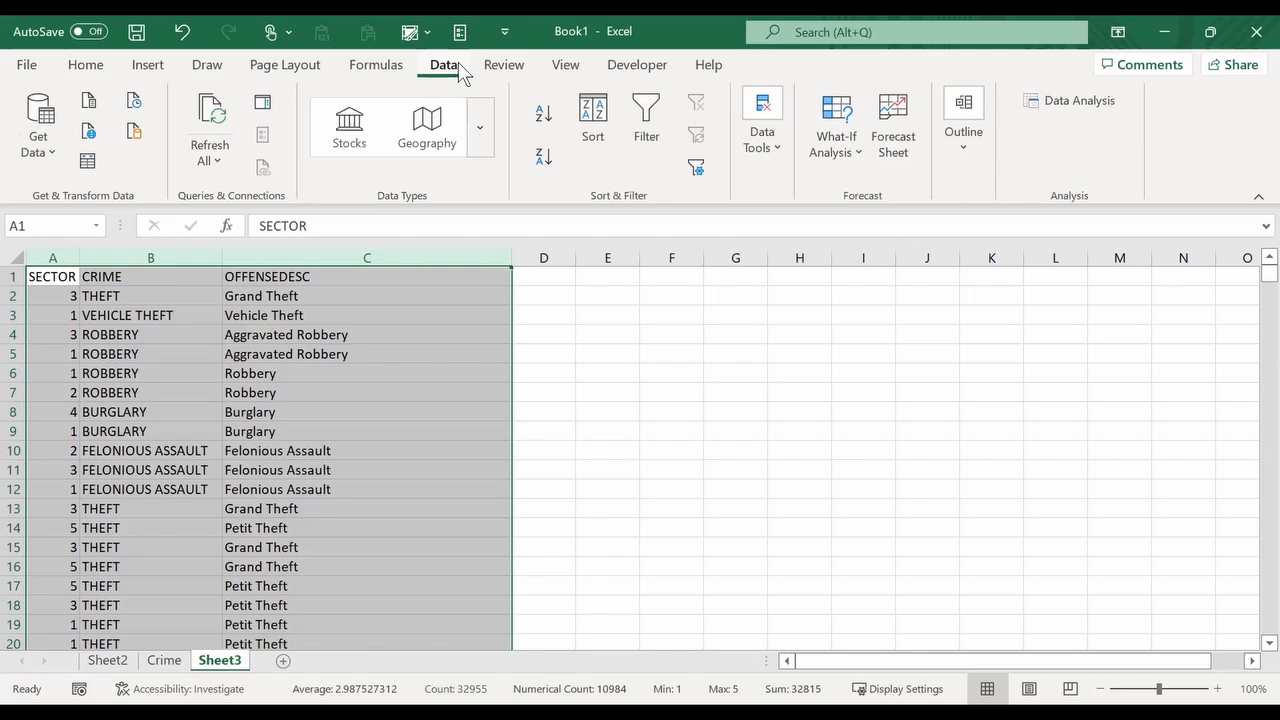
{"action": "left_click", "coordinate": [778, 142]}
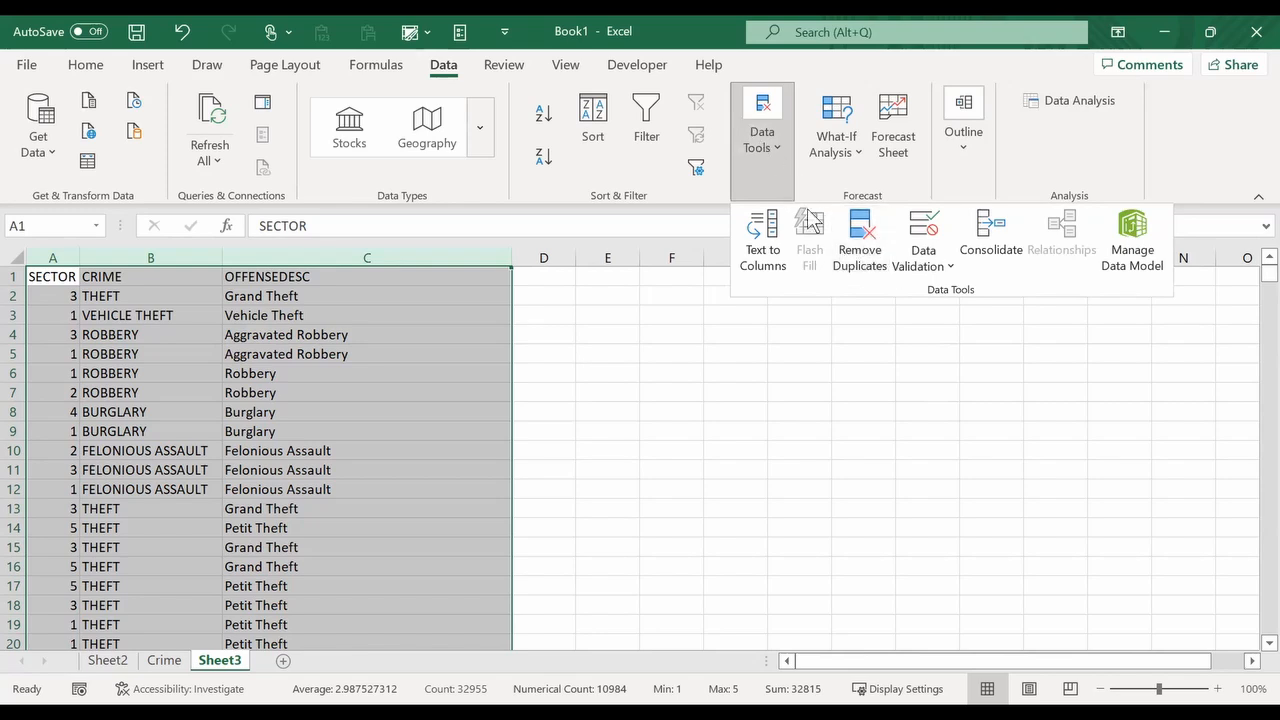
{"action": "left_click", "coordinate": [870, 245]}
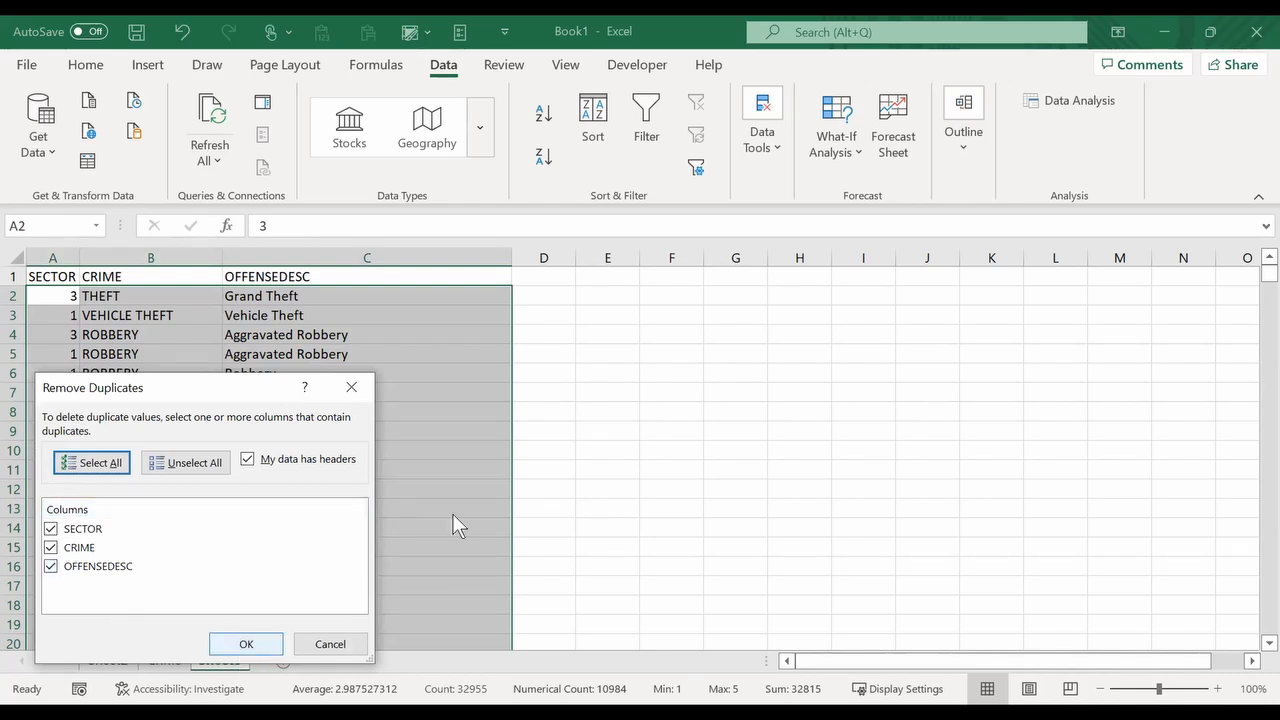
{"action": "key", "text": "Return"}
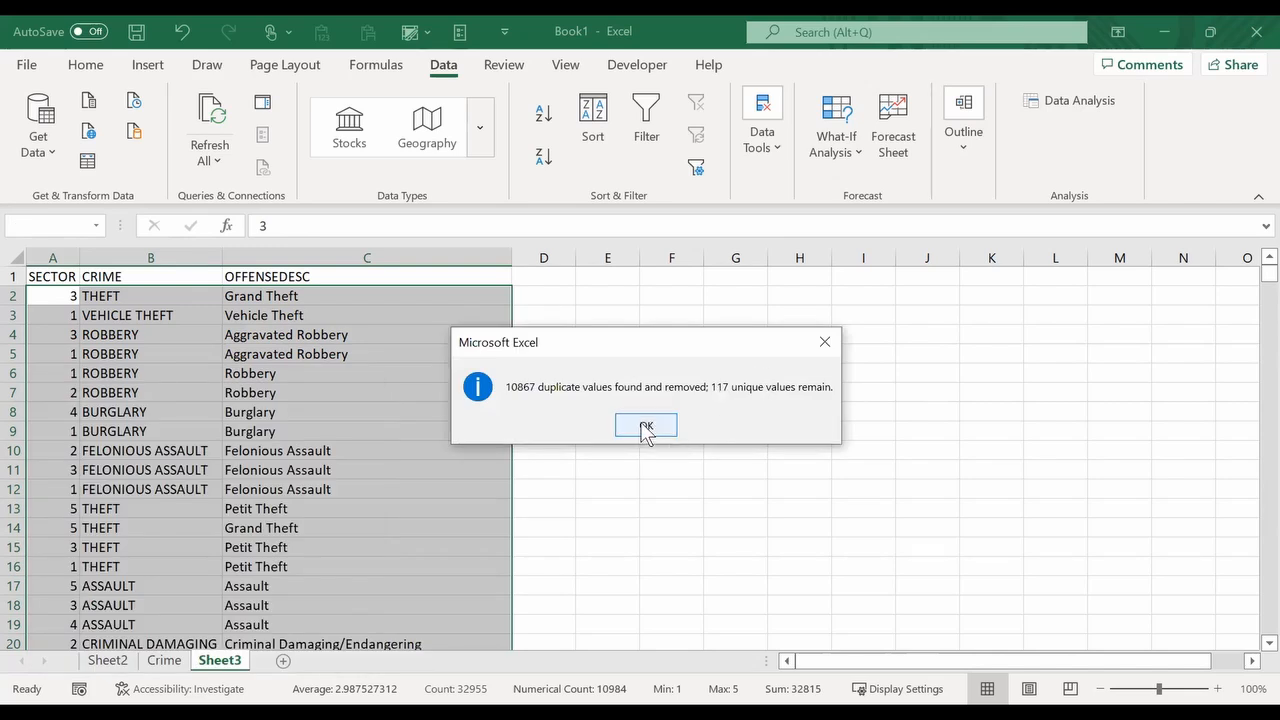
{"action": "key", "text": "Return"}
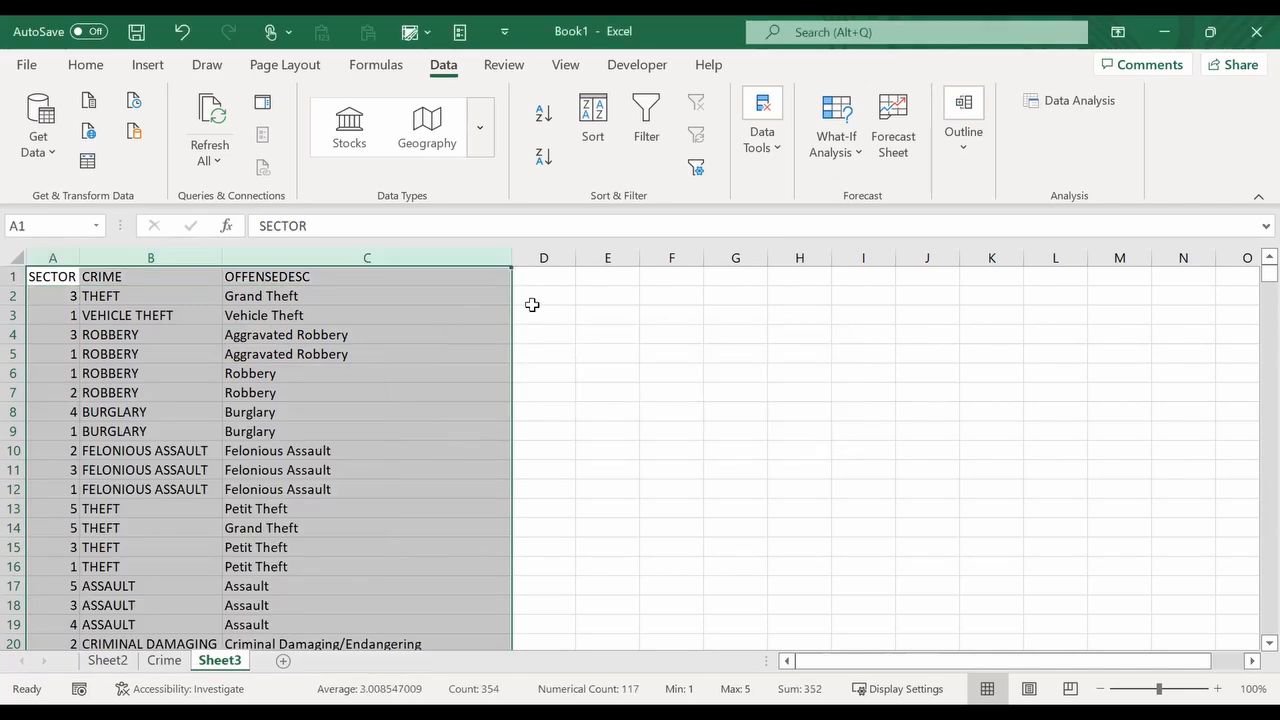
Begin a COUNTIFS formula in D2 of Sheet3 with the Crime sheet's SECTOR column (Crime!G:G) as first criteria range and A2 as its criterion.
{"action": "left_click", "coordinate": [532, 300]}
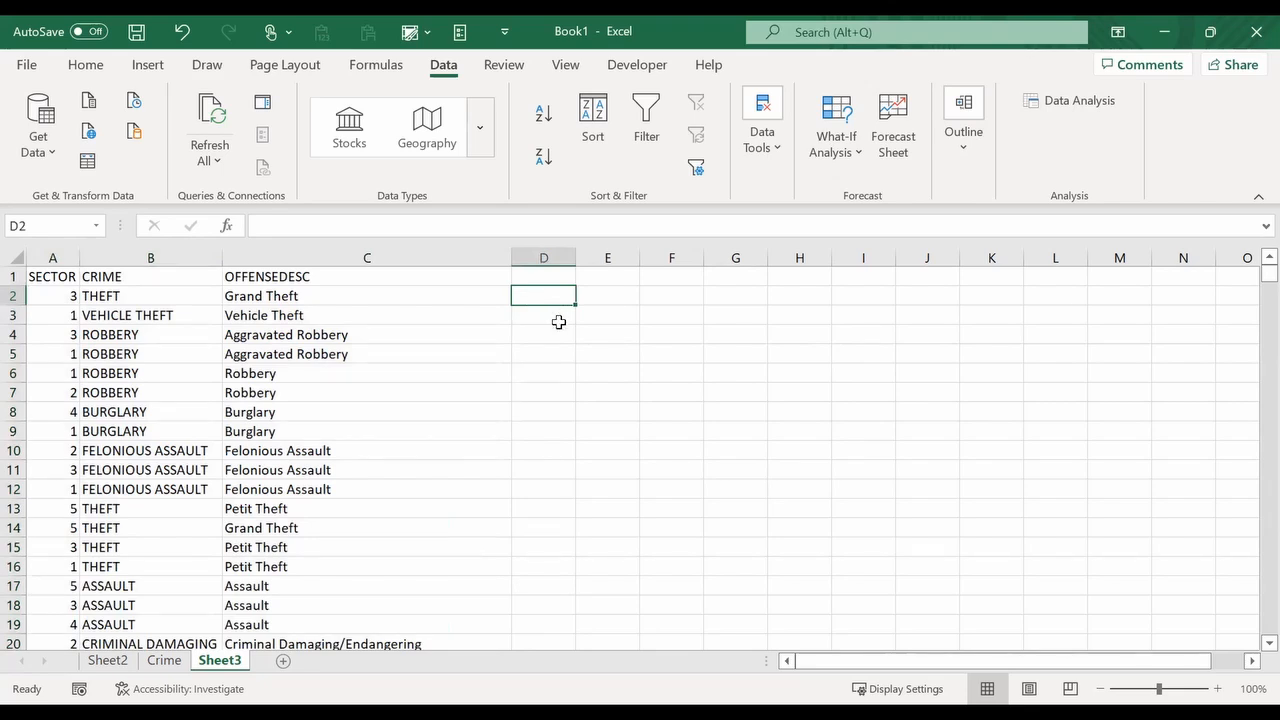
{"action": "type", "text": "="}
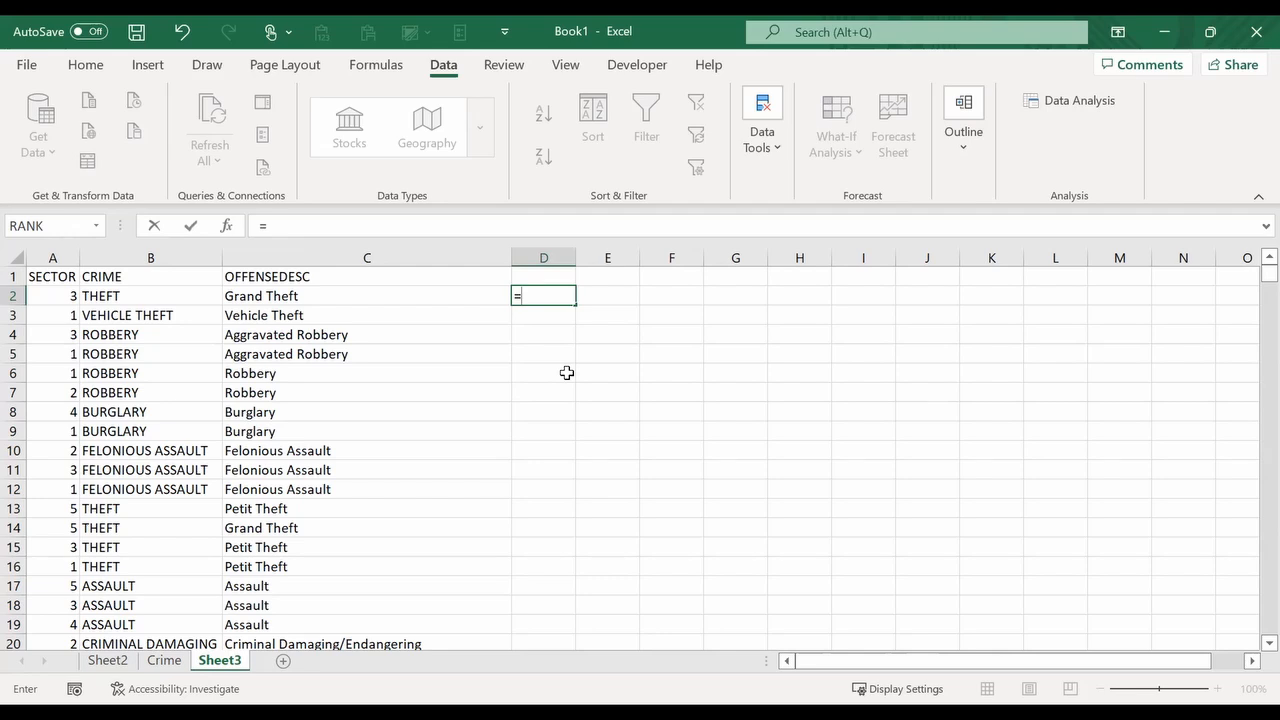
{"action": "type", "text": "counti"}
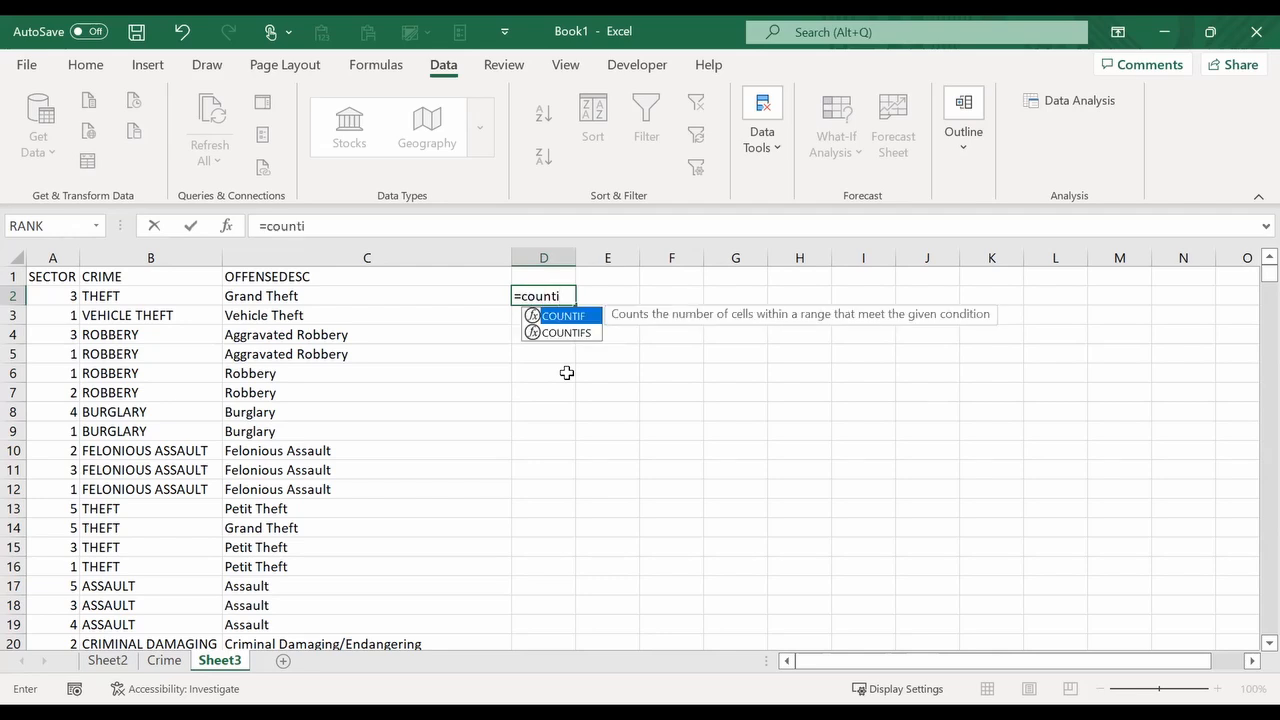
{"action": "double_click", "coordinate": [562, 332]}
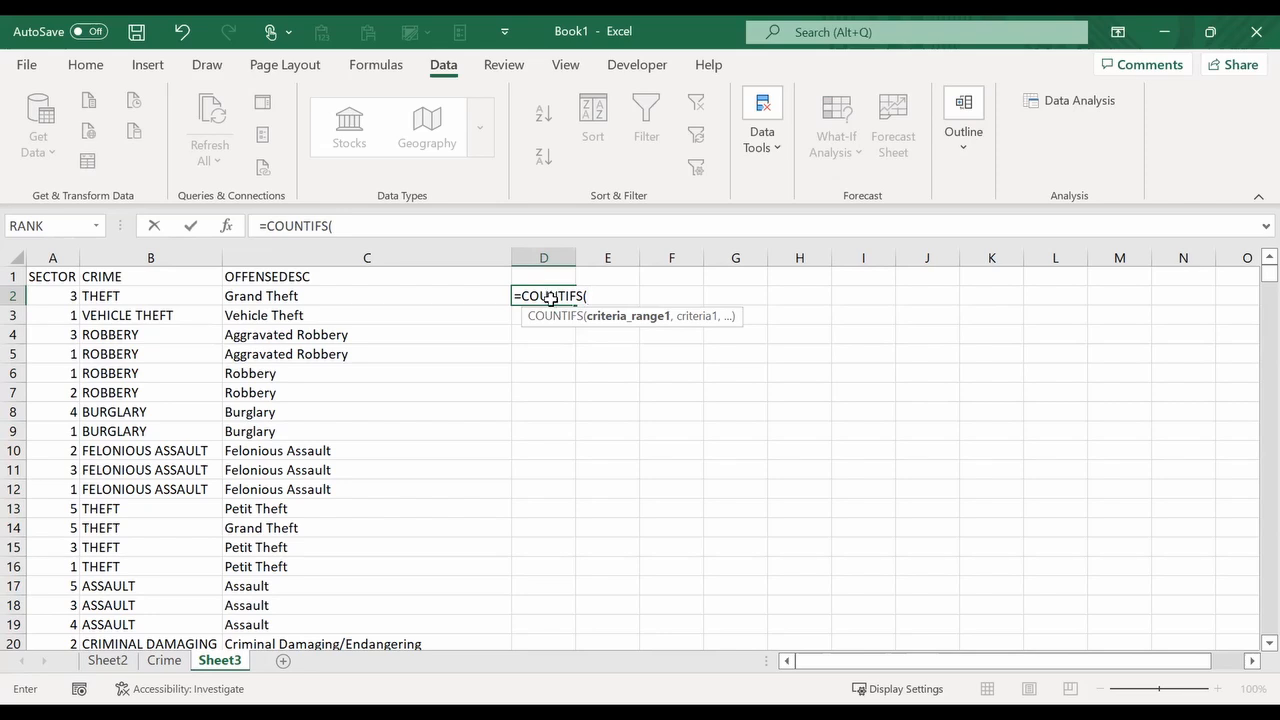
{"action": "key", "text": "ctrl+a"}
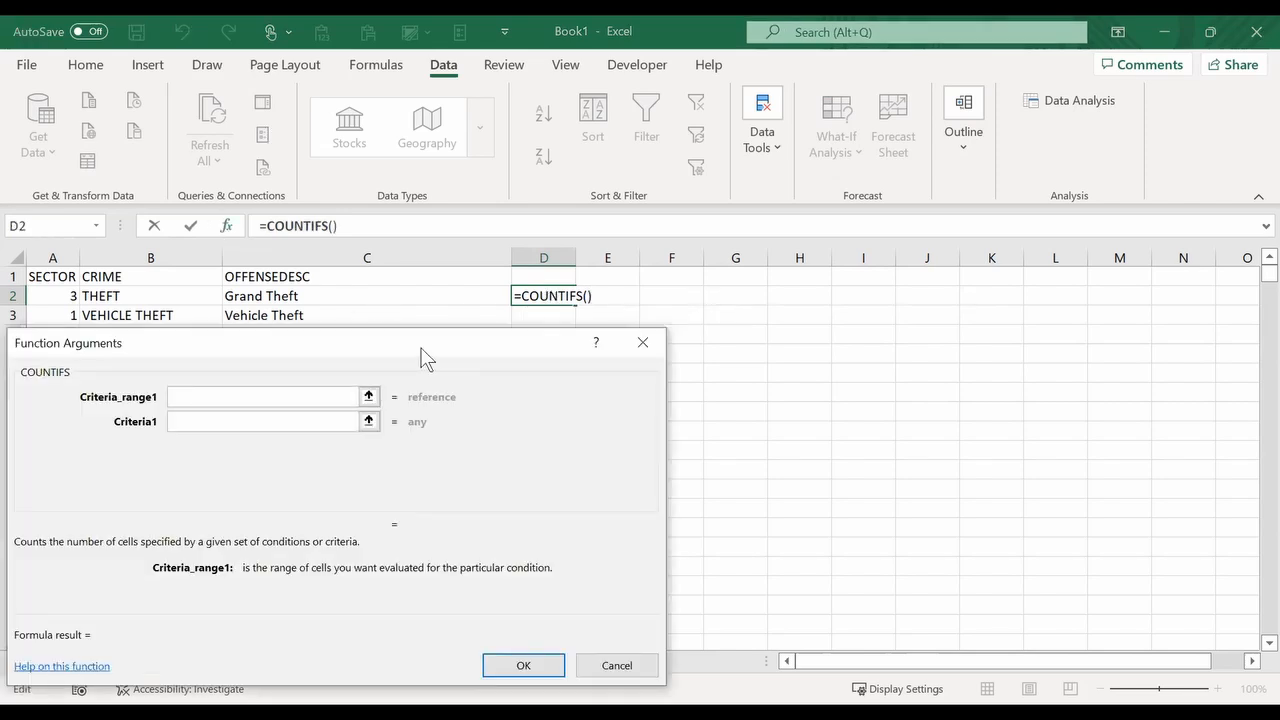
{"action": "left_click_drag", "start_coordinate": [421, 355], "coordinate": [990, 200]}
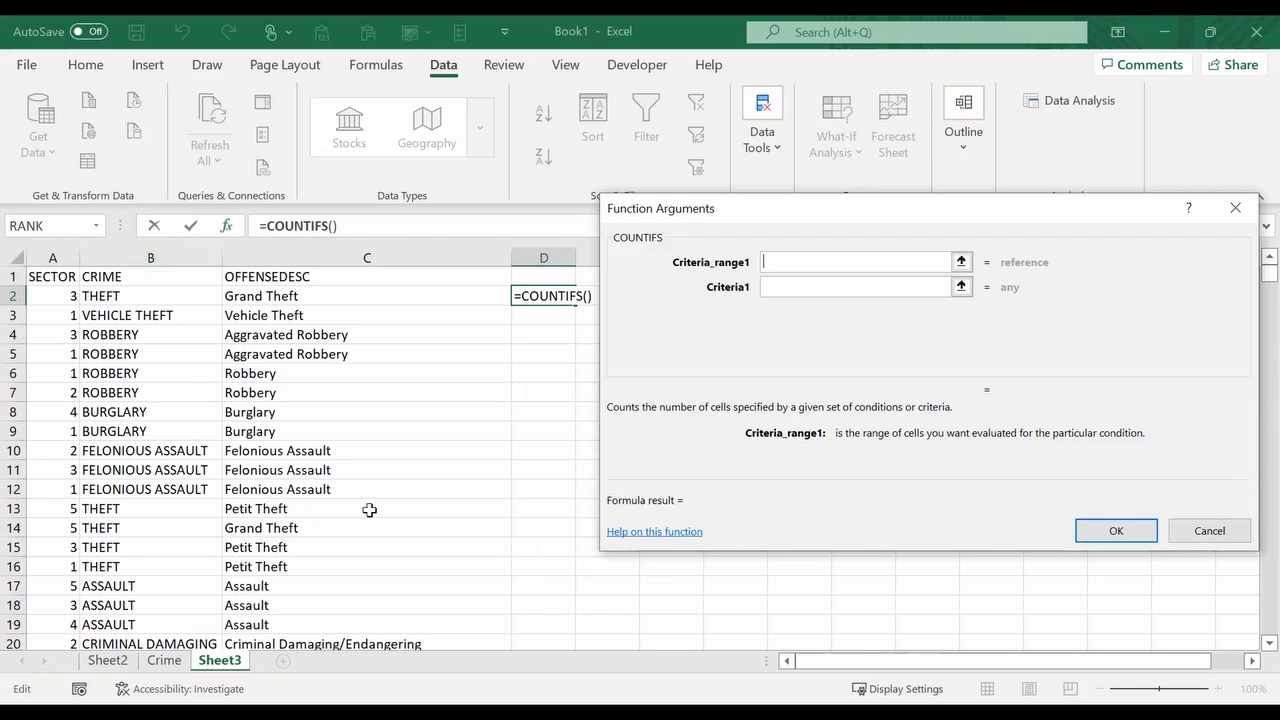
{"action": "left_click", "coordinate": [165, 663]}
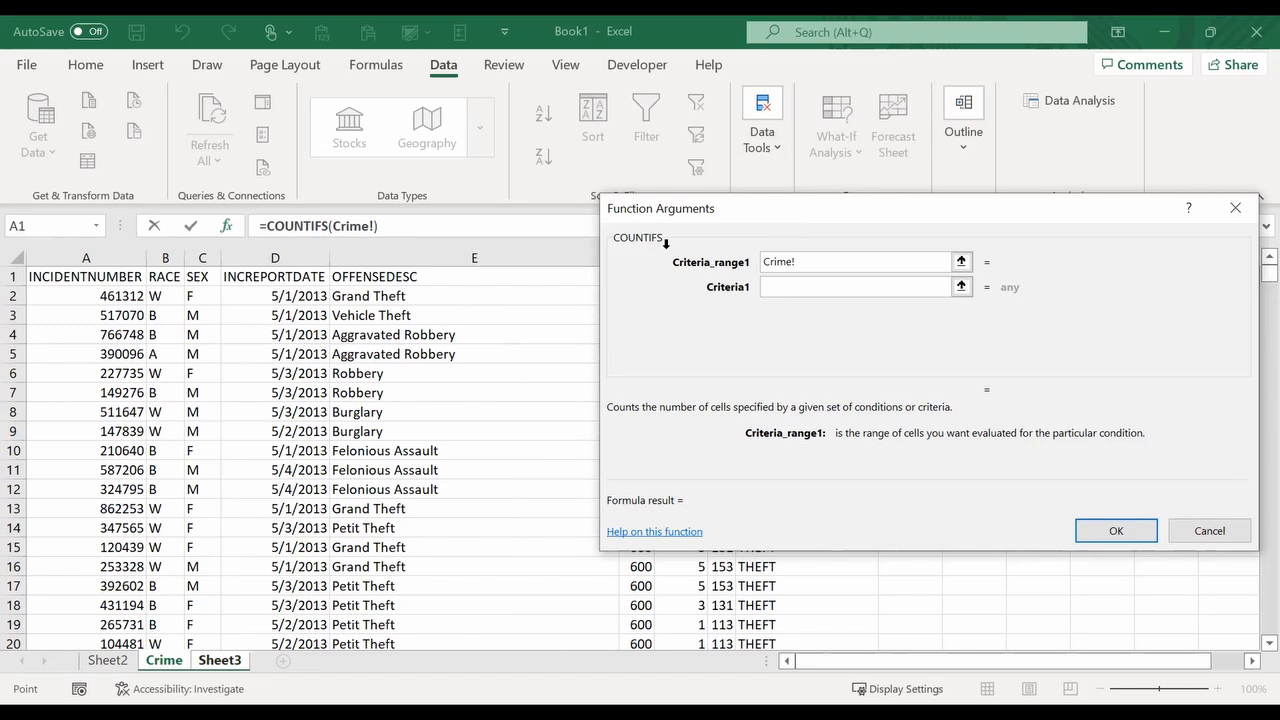
{"action": "left_click_drag", "start_coordinate": [780, 208], "coordinate": [938, 212]}
{"action": "left_click", "coordinate": [680, 258]}
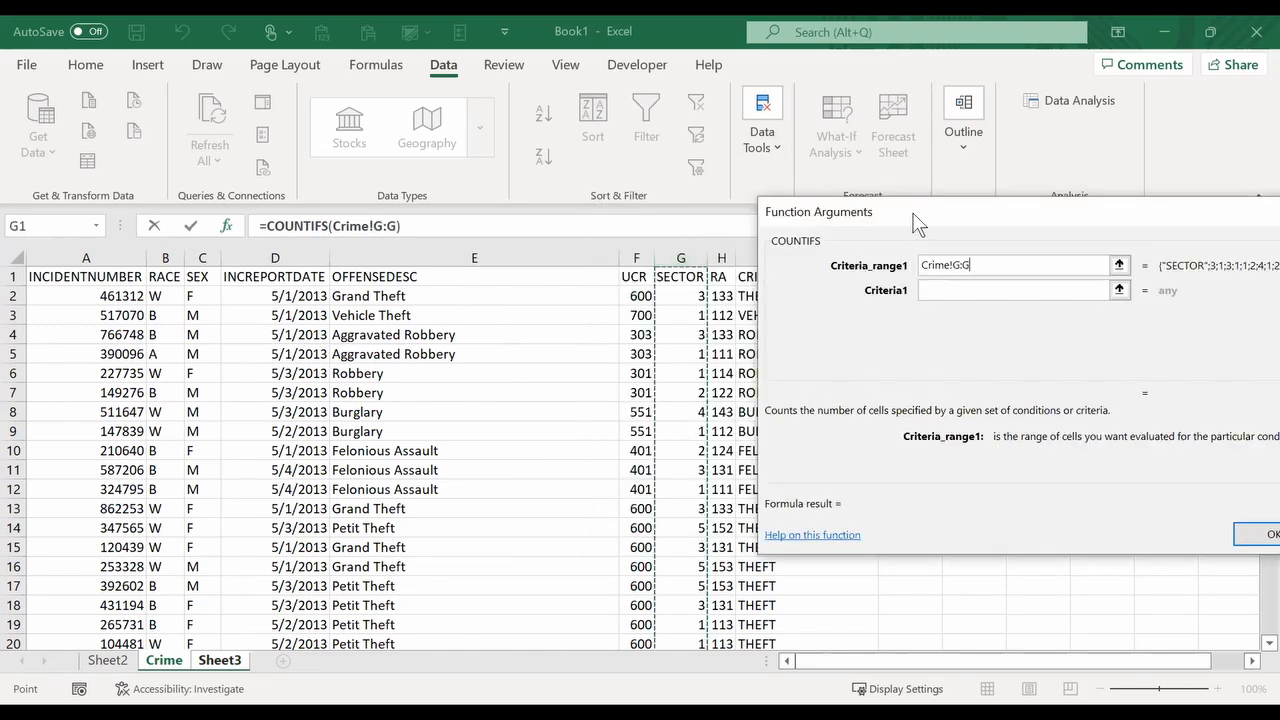
{"action": "left_click", "coordinate": [962, 292]}
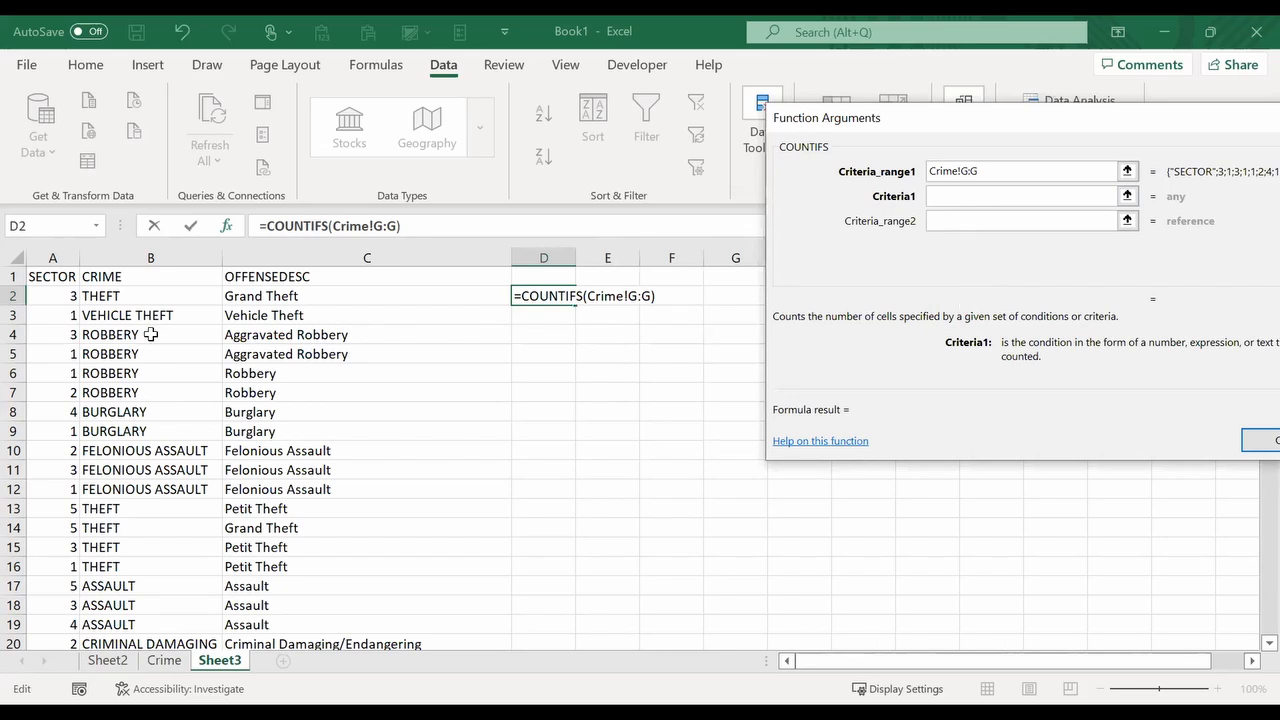
{"action": "left_click", "coordinate": [58, 296]}
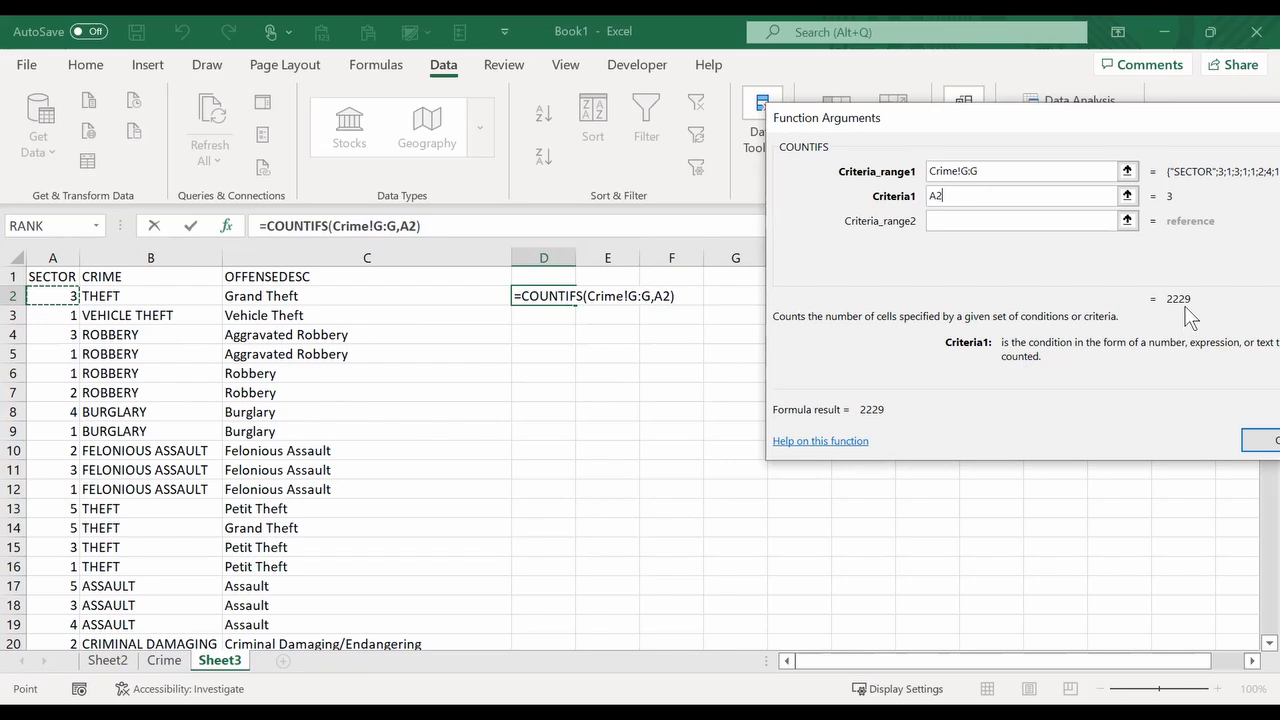
Add the Crime sheet's CRIME column (Crime!I:I) as the second criteria range, with B2 as its criterion.
{"action": "left_click", "coordinate": [996, 219]}
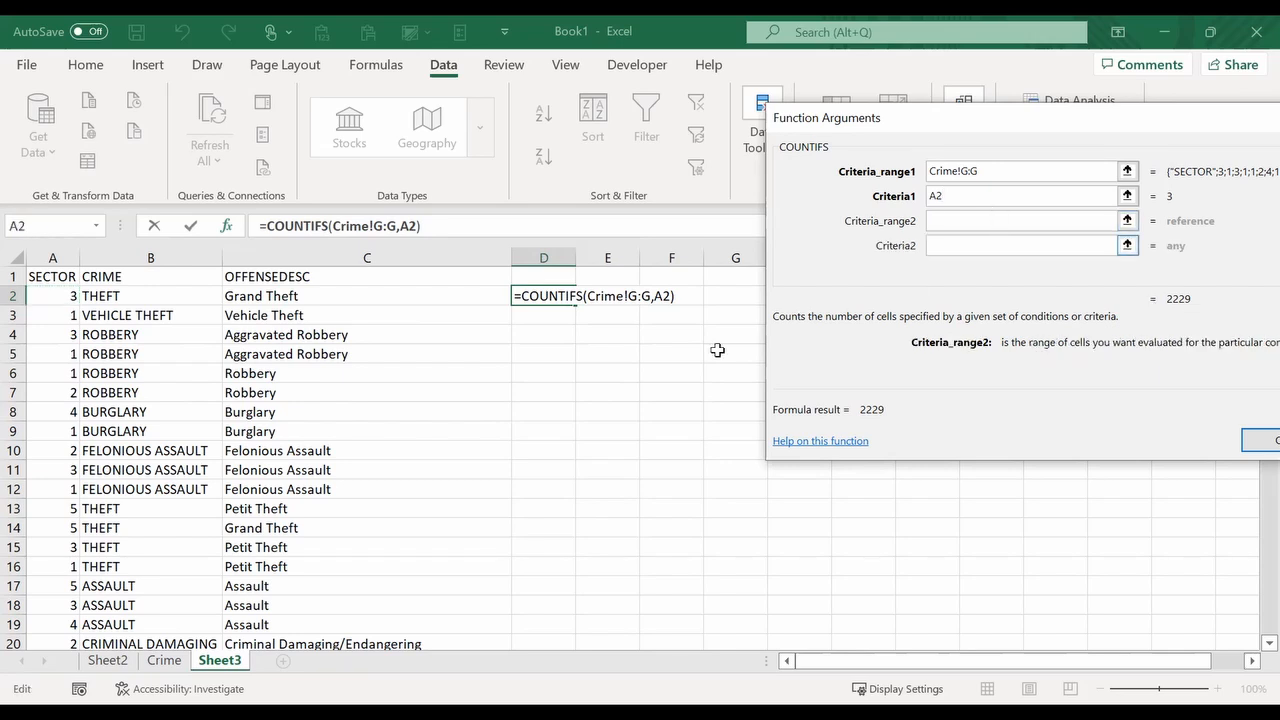
{"action": "left_click", "coordinate": [157, 666]}
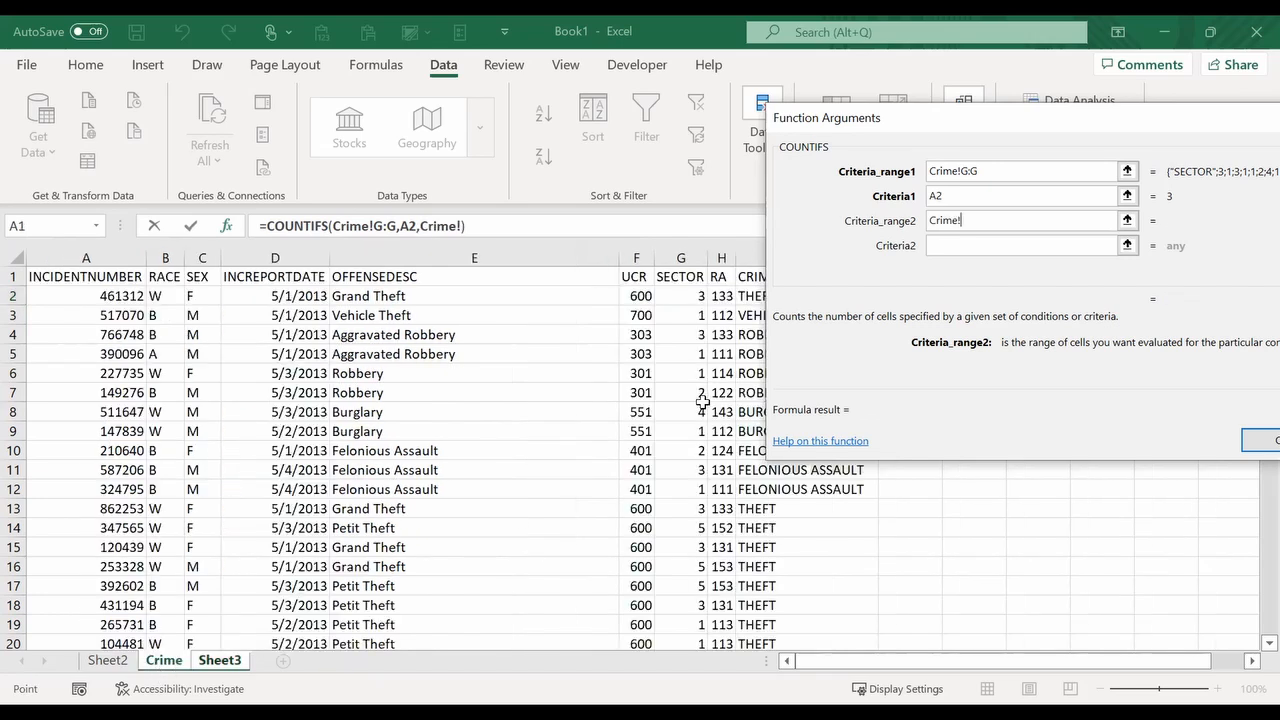
{"action": "left_click", "coordinate": [754, 252]}
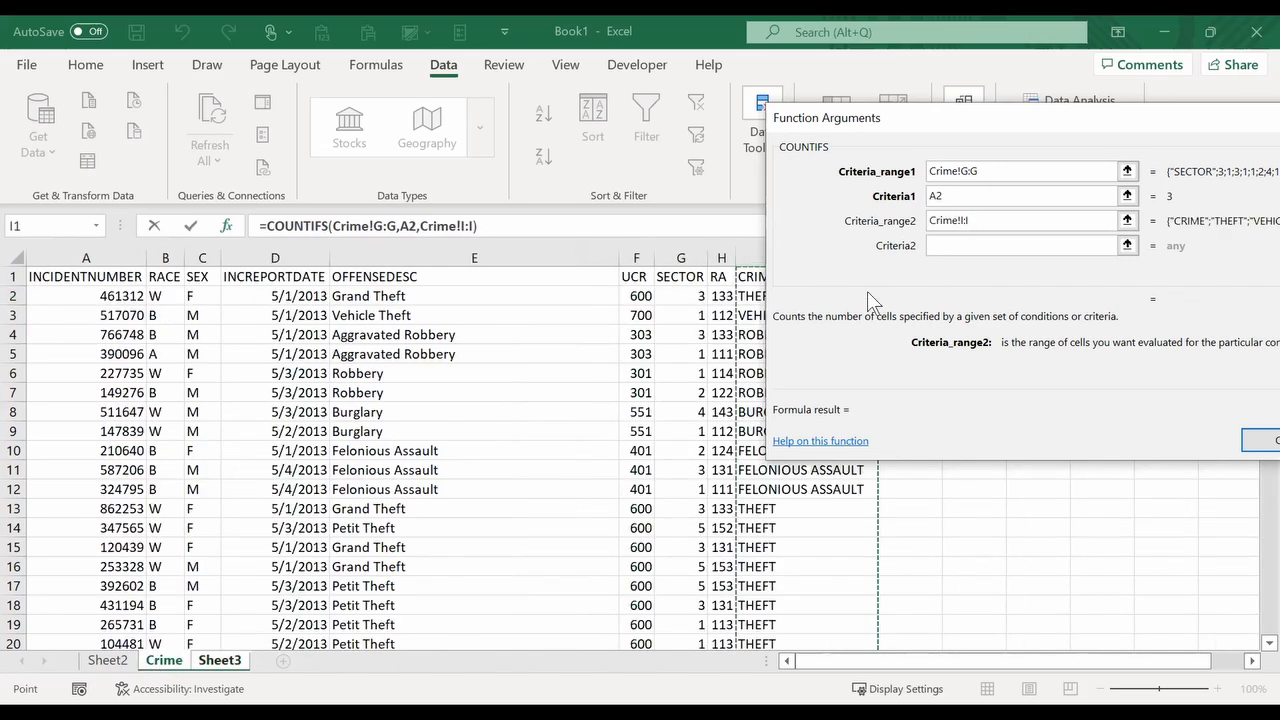
{"action": "left_click", "coordinate": [971, 247]}
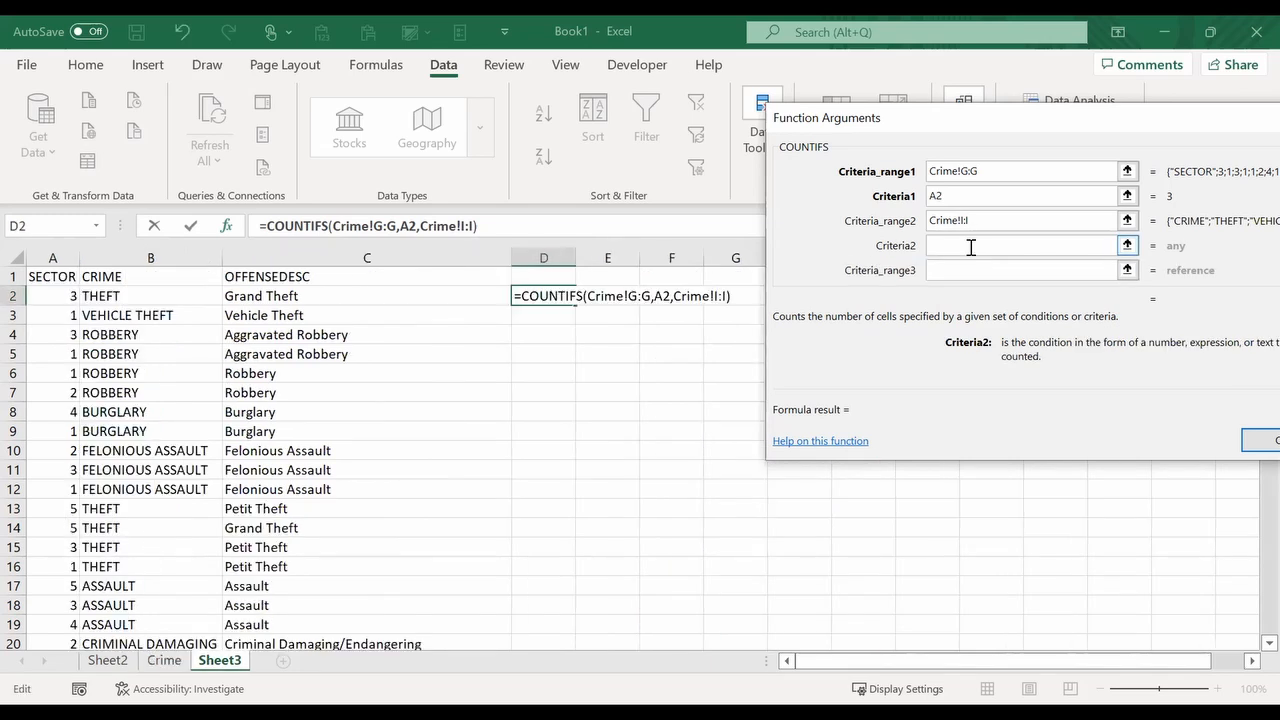
{"action": "left_click", "coordinate": [108, 297]}
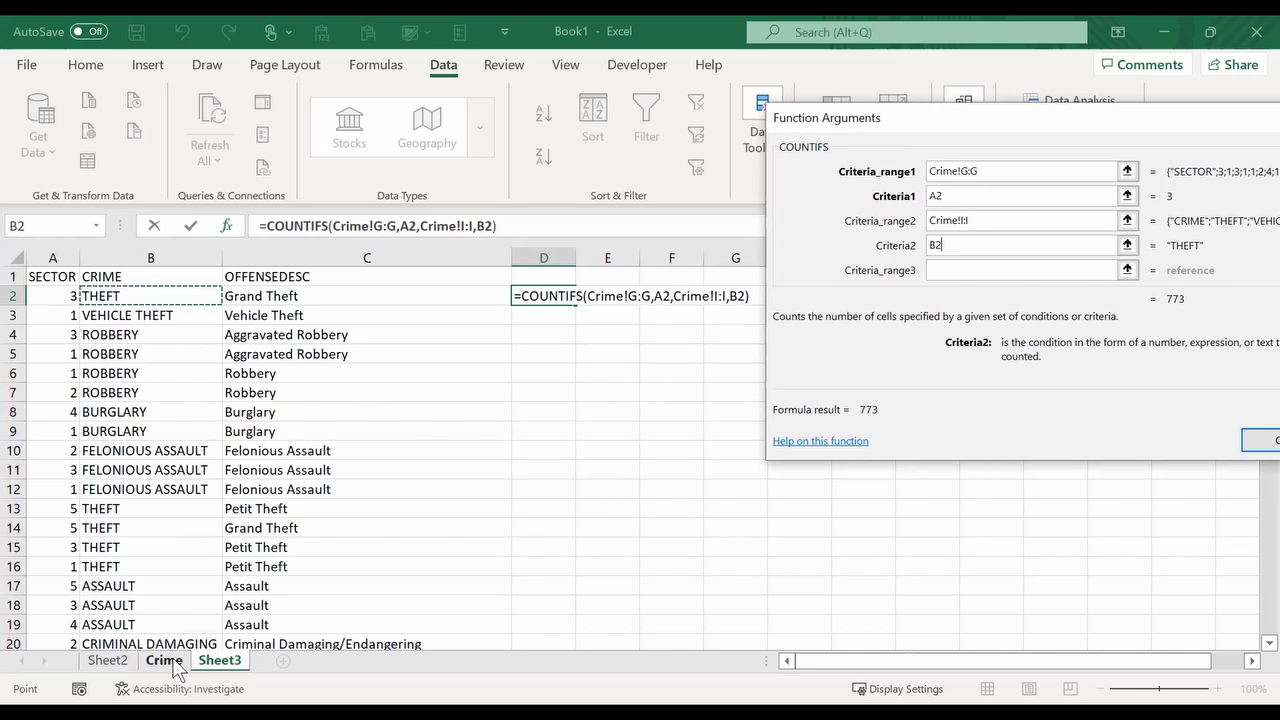
Add the Crime sheet's OFFENSEDESC column (Crime!E:E) as the third criteria range with Sheet3!C2 as its criterion, and complete the formula.
{"action": "left_click", "coordinate": [961, 271]}
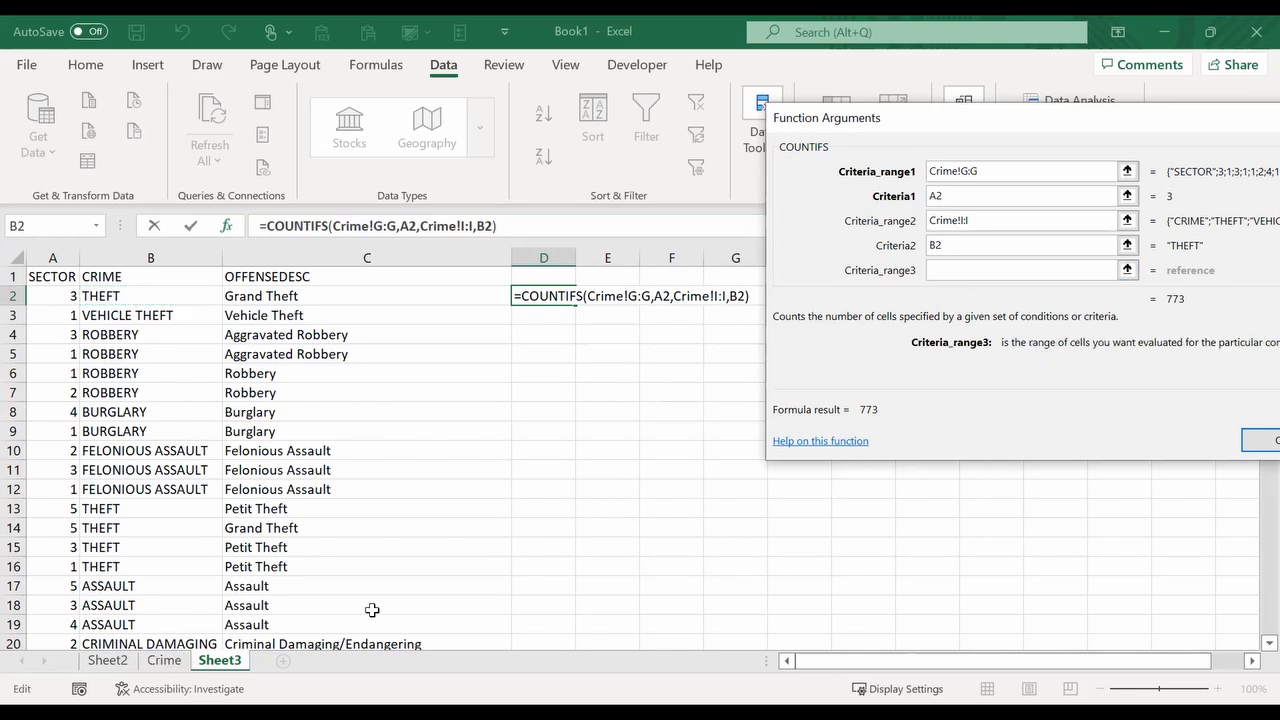
{"action": "left_click", "coordinate": [165, 661]}
{"action": "left_click", "coordinate": [405, 258]}
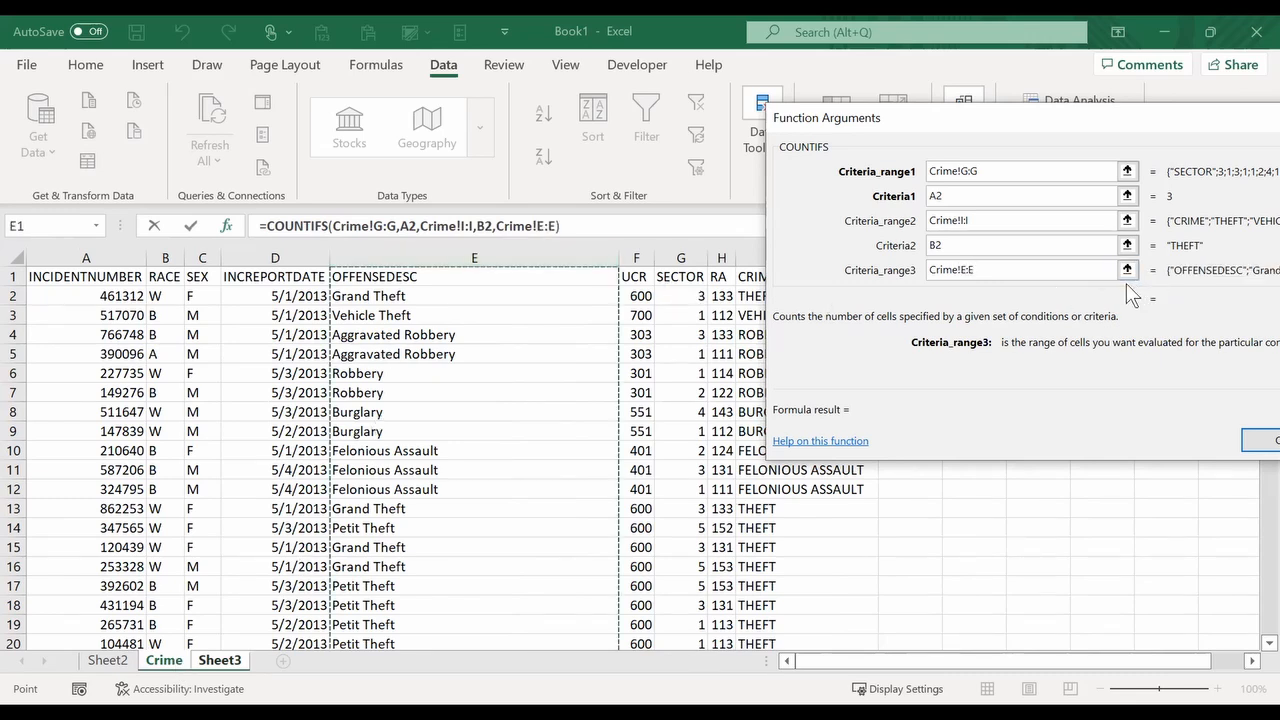
{"action": "scroll", "coordinate": [1100, 268], "scroll_direction": "down", "scroll_amount": 1}
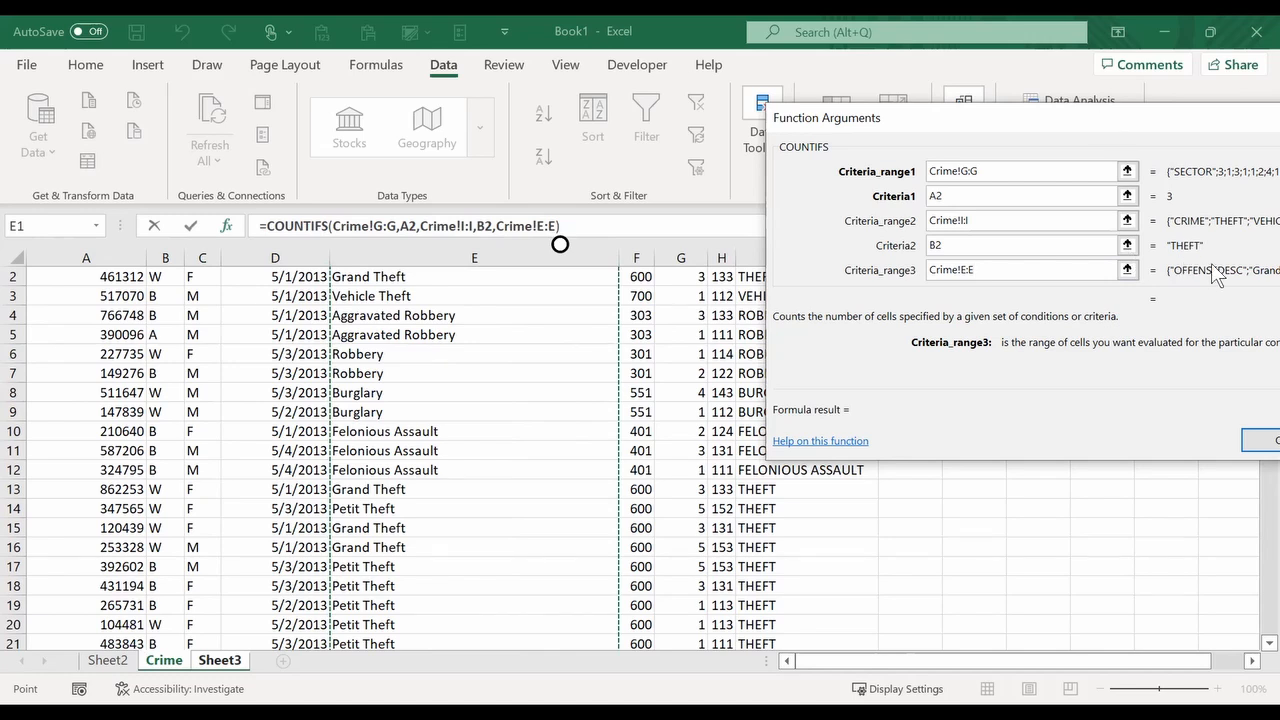
{"action": "key", "text": "Tab"}
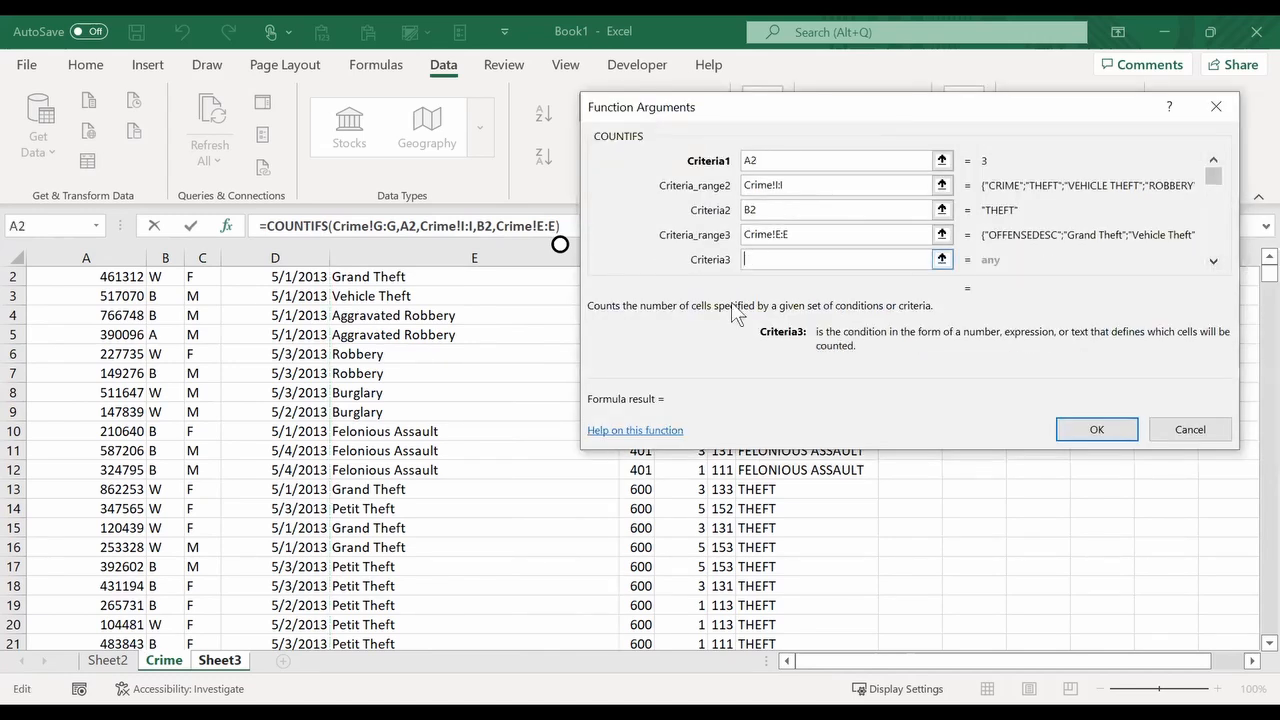
{"action": "left_click", "coordinate": [218, 661]}
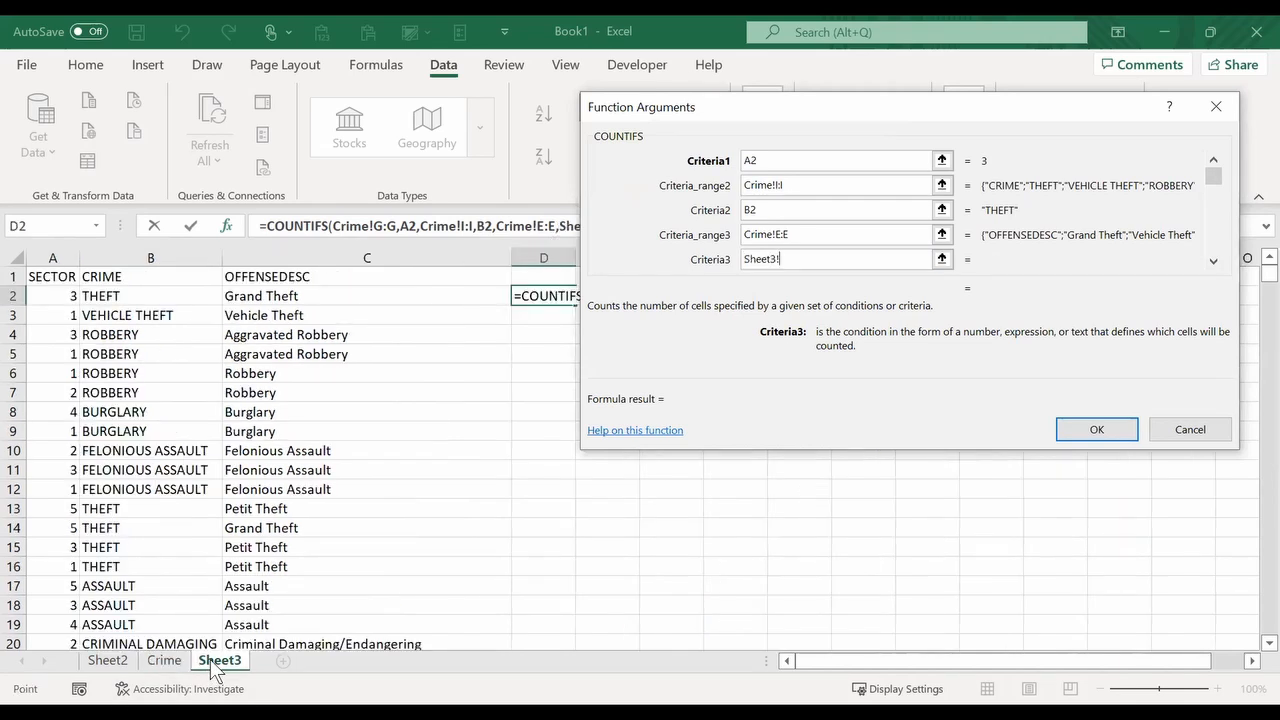
{"action": "left_click", "coordinate": [348, 296]}
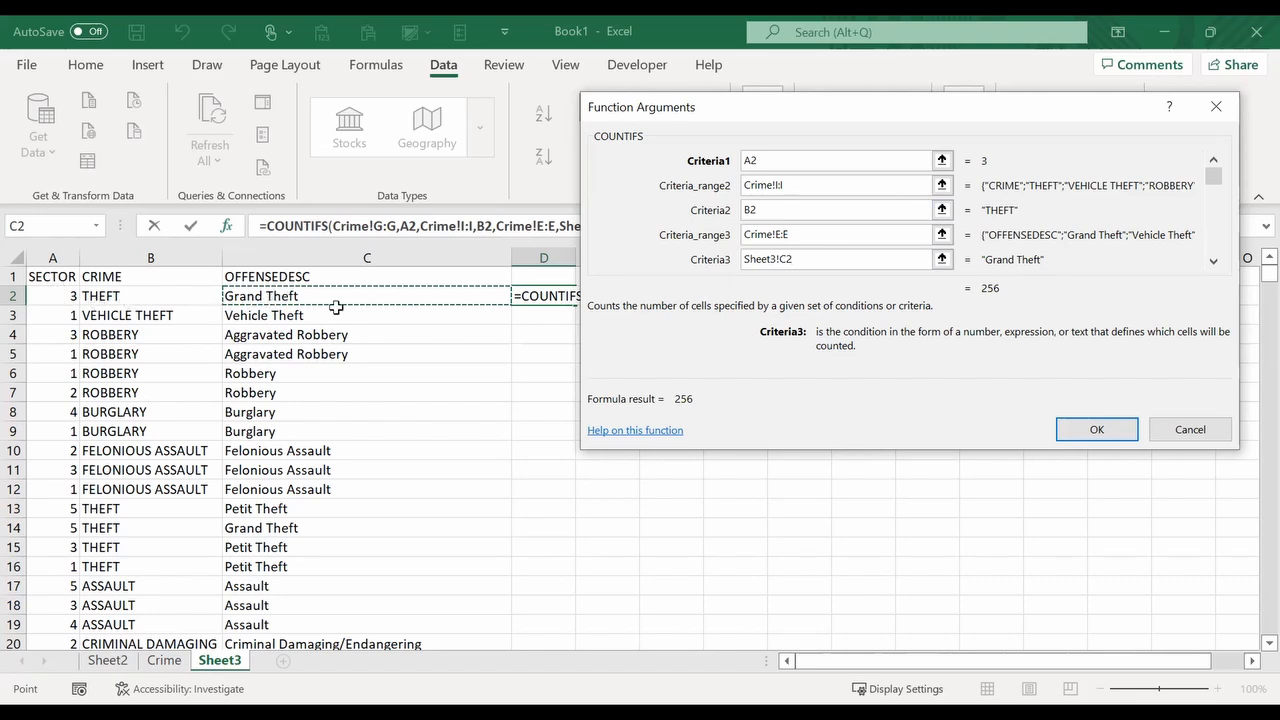
{"action": "left_click", "coordinate": [1115, 425]}
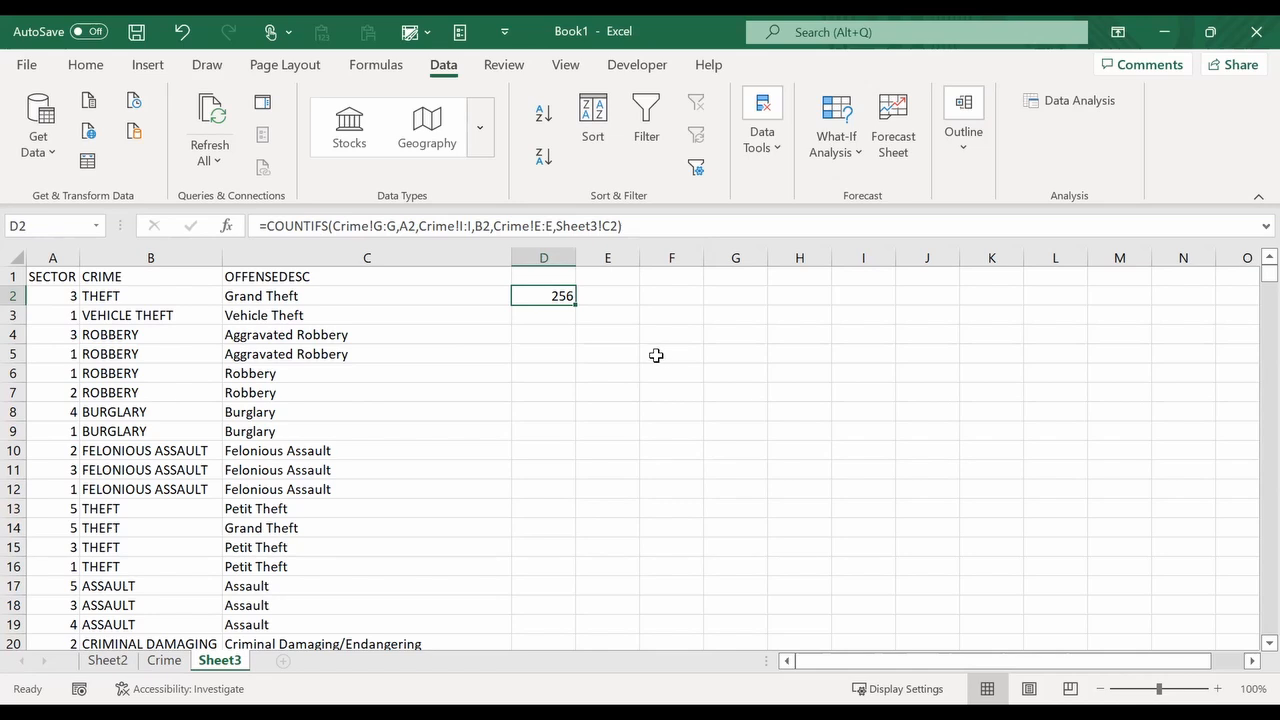
Fill the COUNTIFS formula from D2 down to the last data row and check the copied formulas in several cells of column D.
{"action": "double_click", "coordinate": [576, 305]}
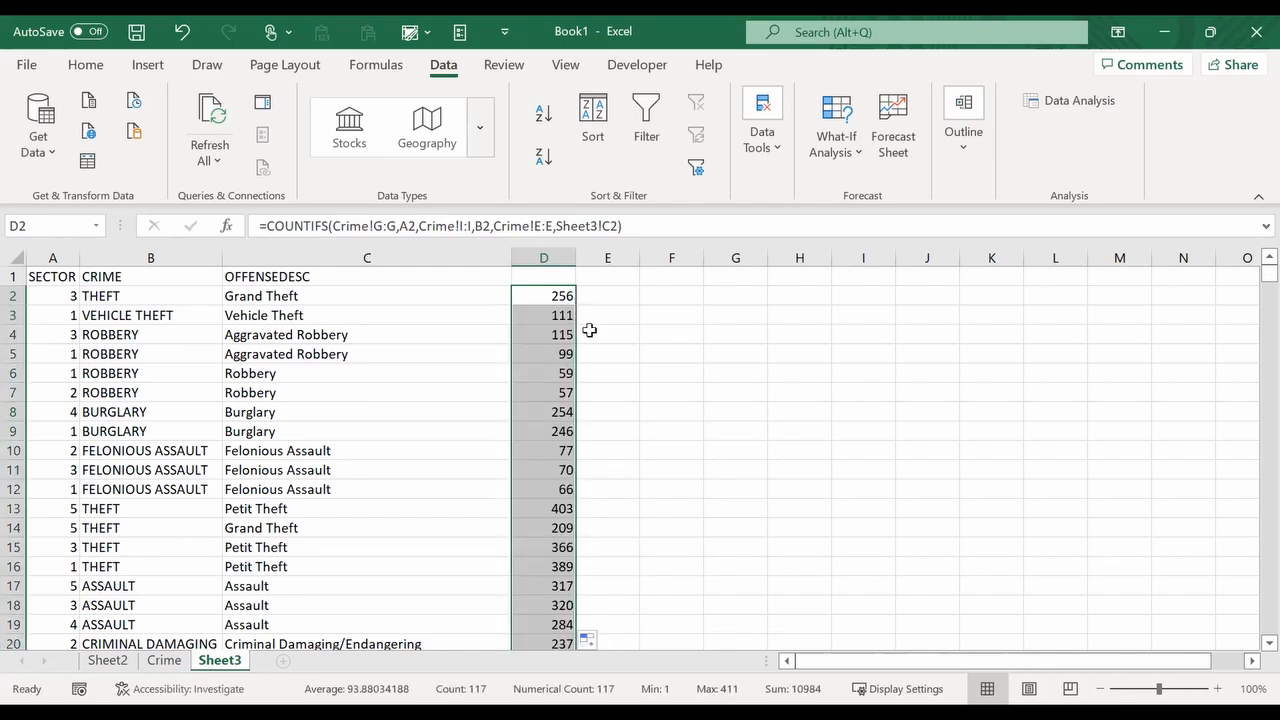
{"action": "left_click", "coordinate": [560, 334]}
{"action": "left_click", "coordinate": [553, 374]}
{"action": "left_click", "coordinate": [556, 411]}
{"action": "left_click", "coordinate": [557, 451]}
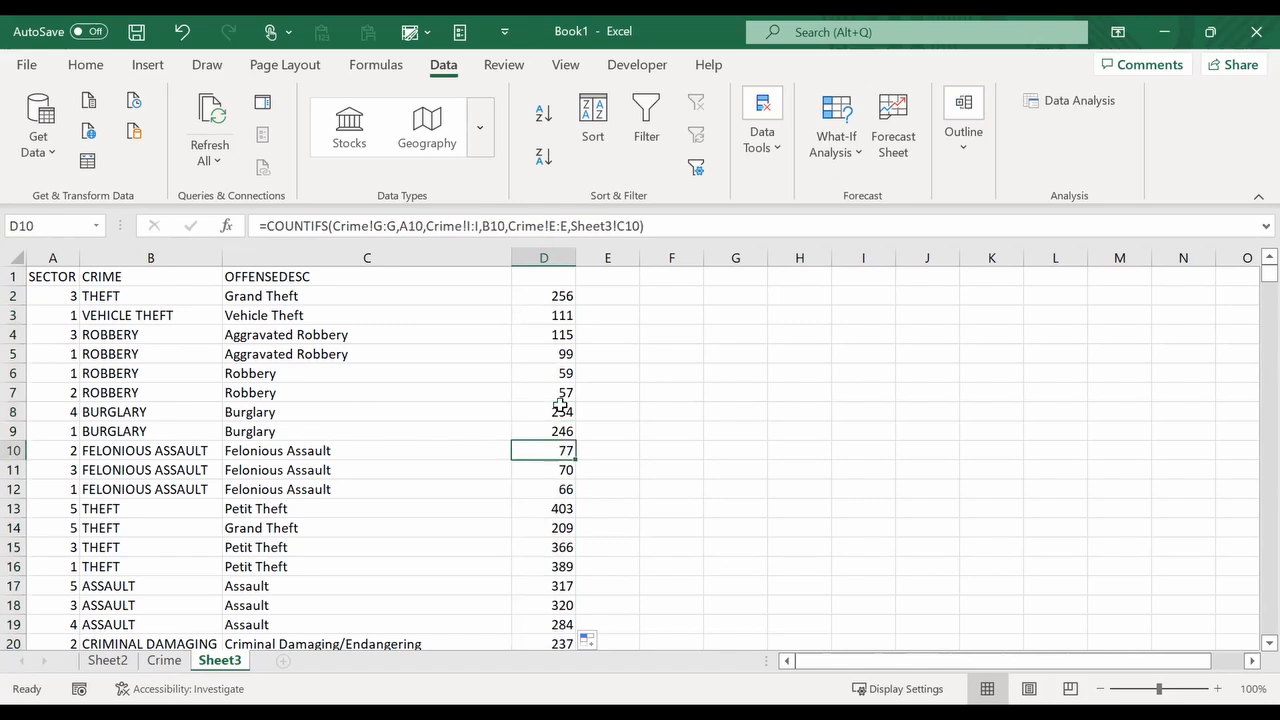
Examine the COUNTIFS formula in D8 and its references to the sector, crime and offense description in row 8.
{"action": "double_click", "coordinate": [560, 410]}
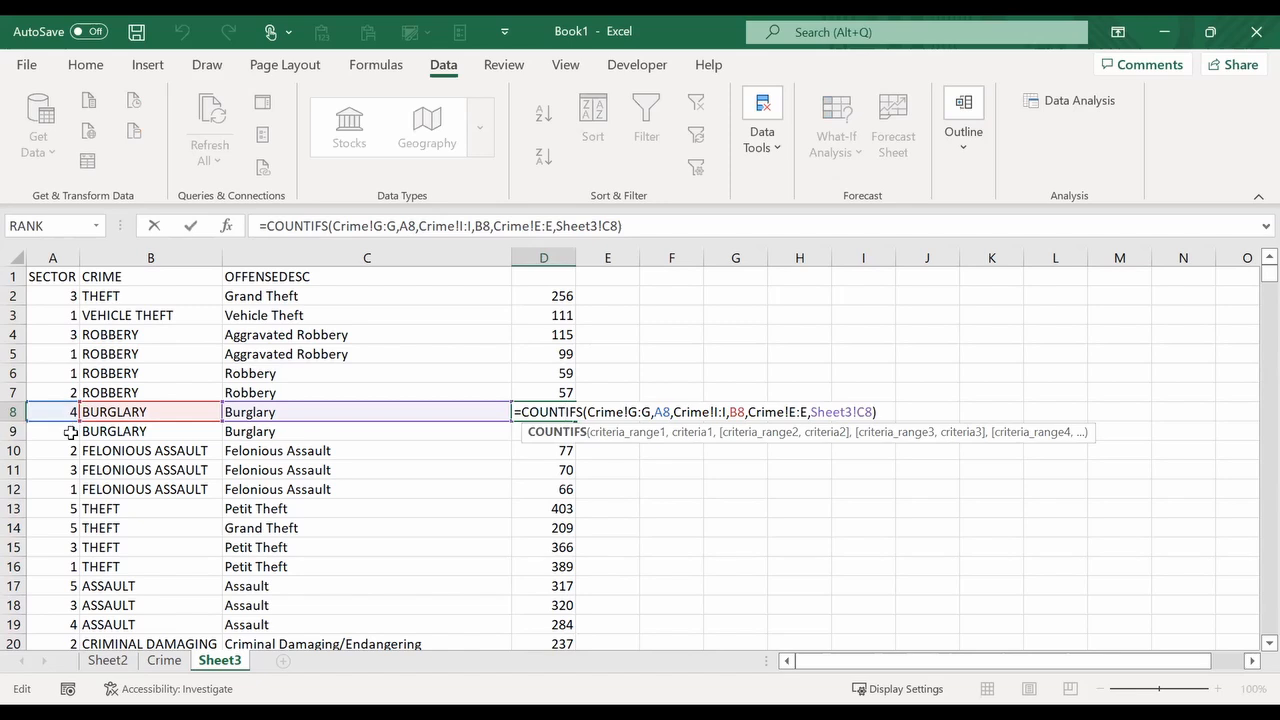
{"action": "left_click_drag", "start_coordinate": [198, 418], "coordinate": [293, 420]}
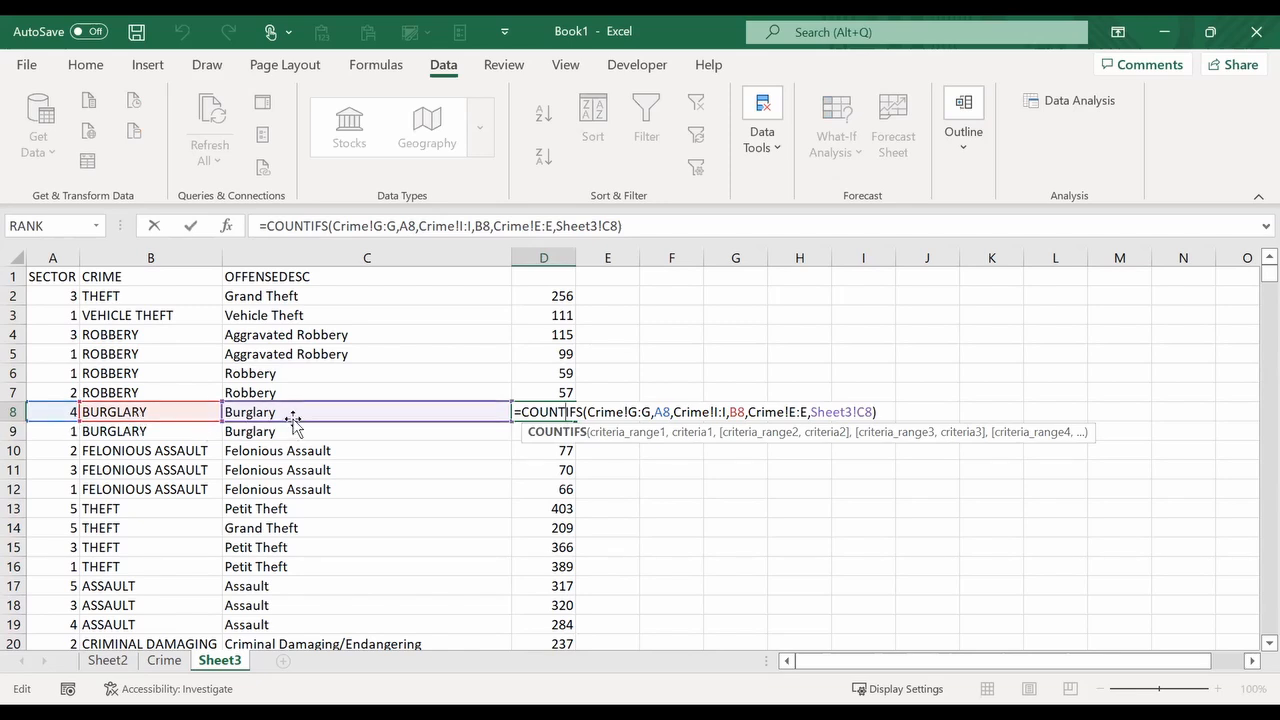
{"action": "key", "text": "Return"}
{"action": "left_click", "coordinate": [565, 411]}
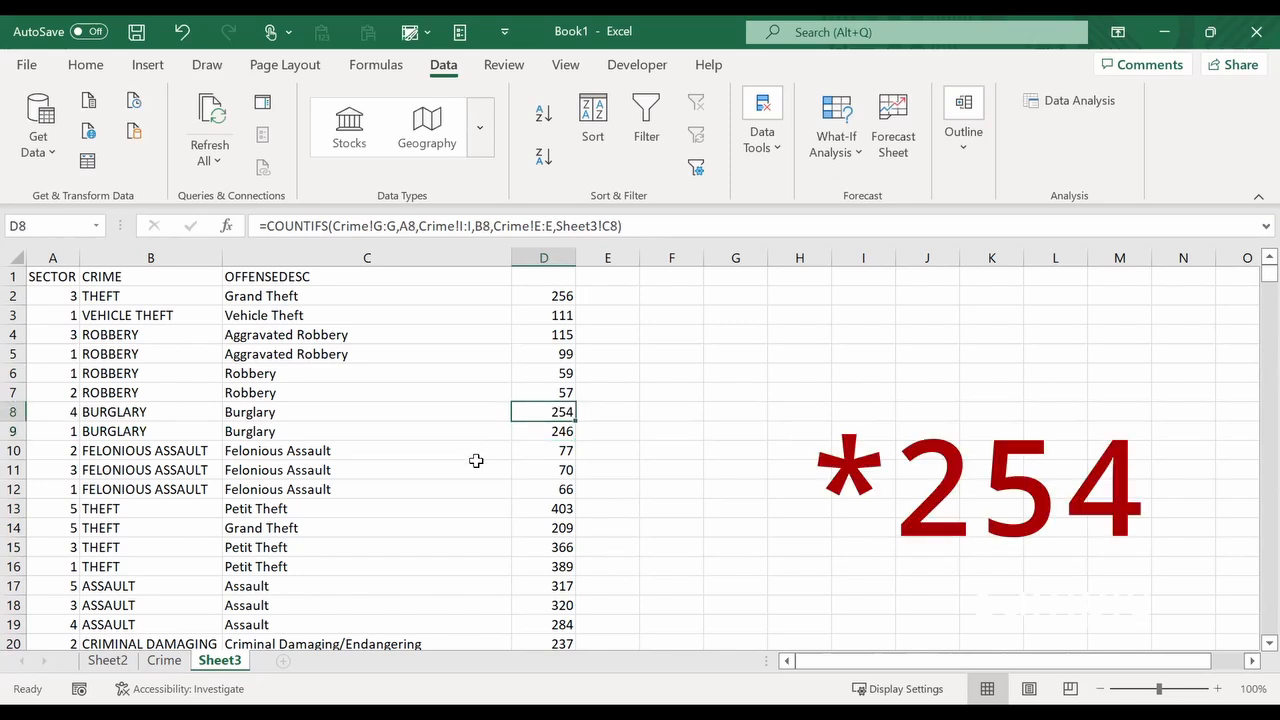
Enter the header COUNT in D1 above the COUNTIFS results on Sheet3.
{"action": "left_click", "coordinate": [572, 278]}
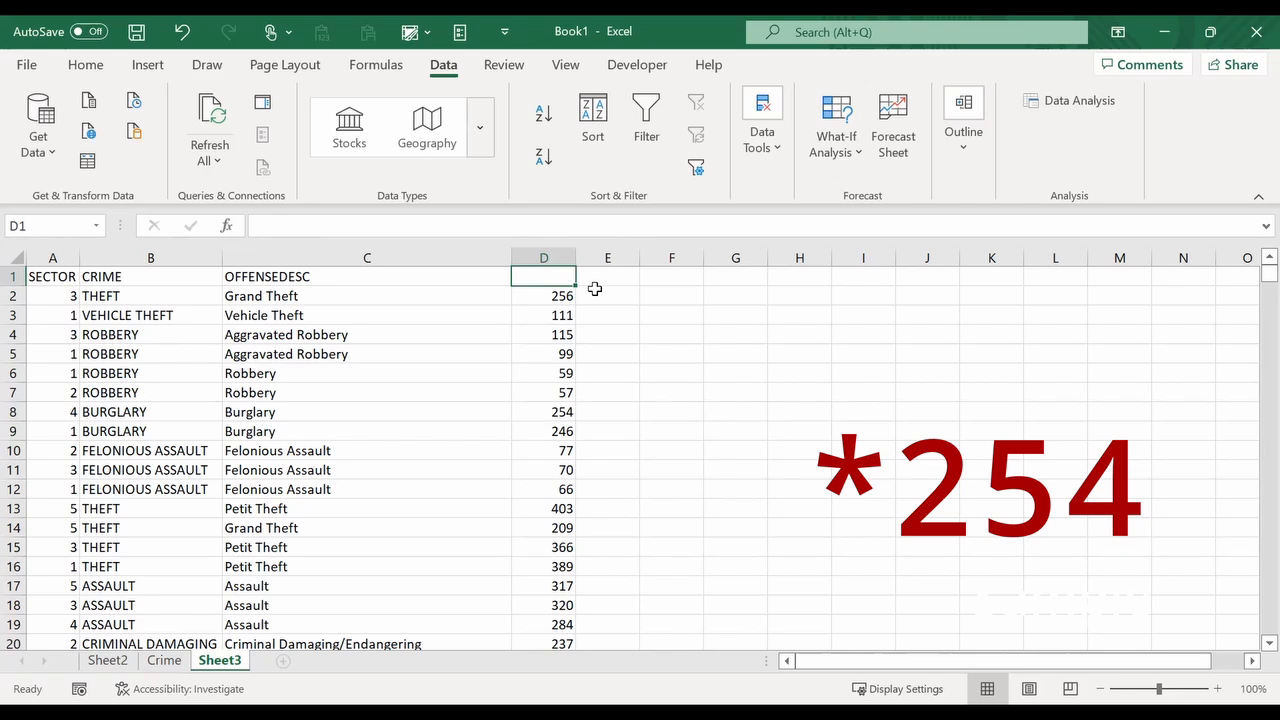
{"action": "type", "text": "COUNT"}
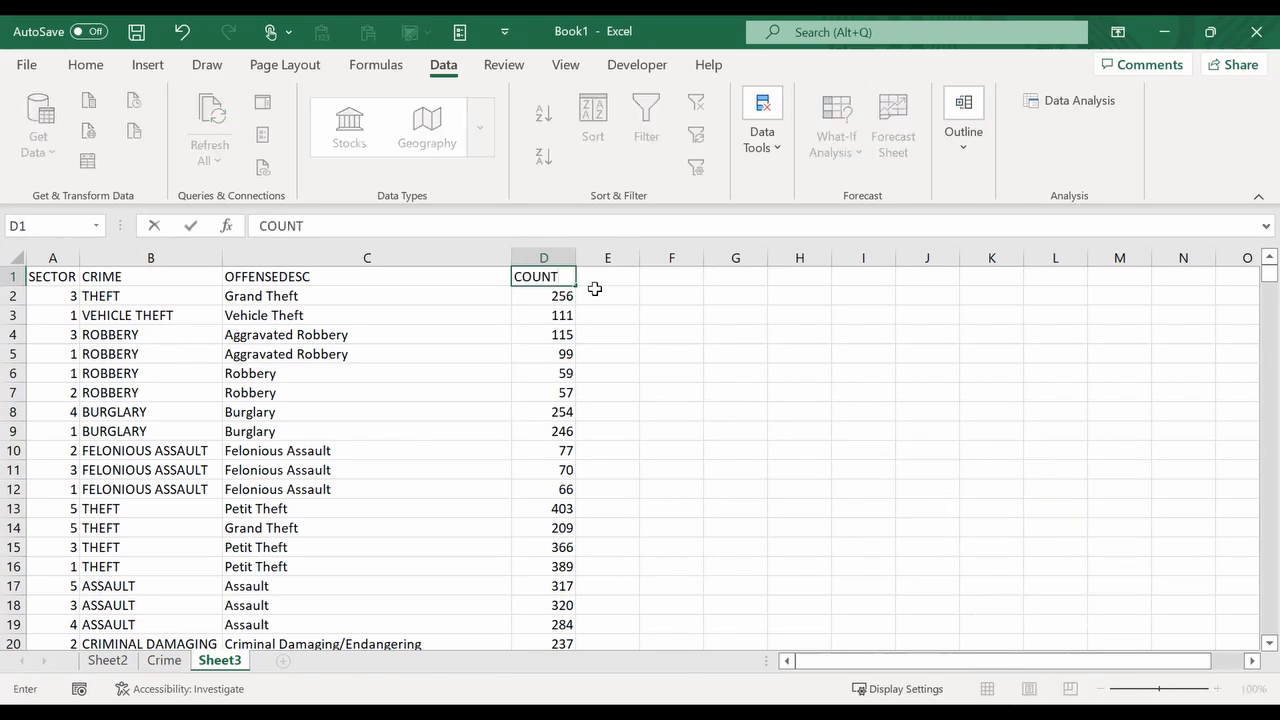
{"action": "scroll", "coordinate": [594, 289], "scroll_direction": "down", "scroll_amount": 1}
{"action": "key", "text": "Return"}
{"action": "key", "text": "Up"}
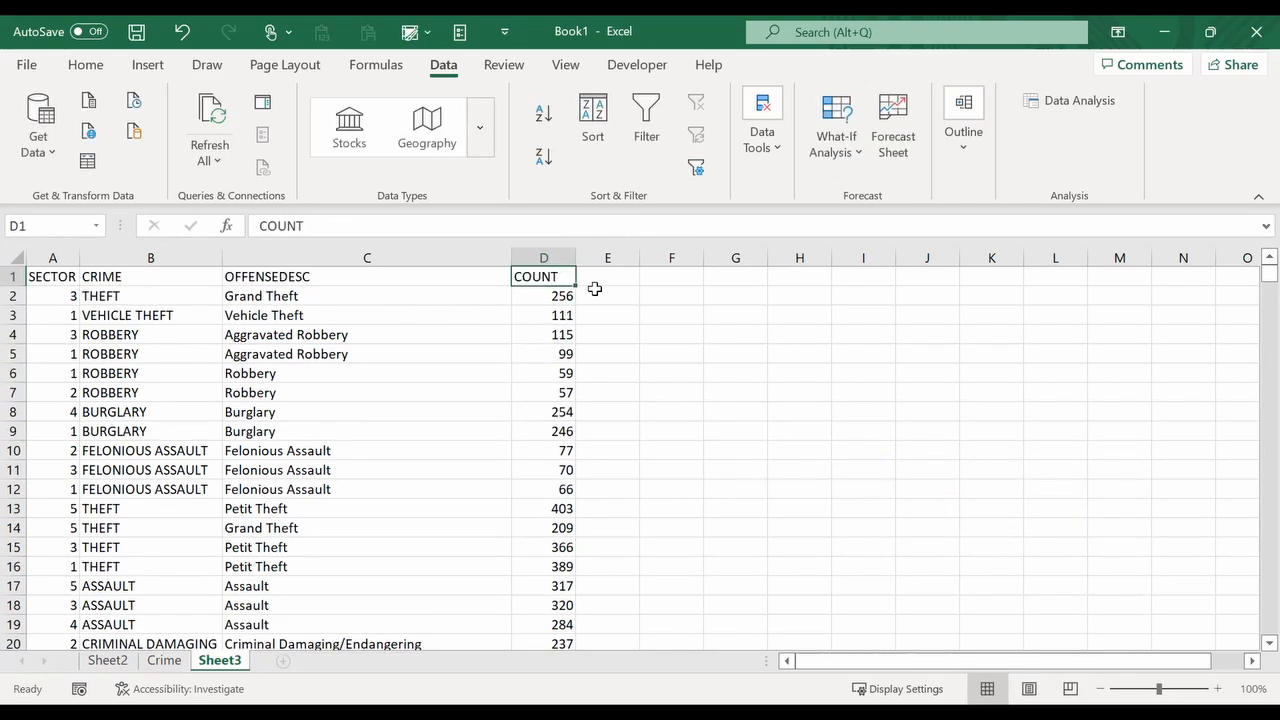
Review Sheet3's SECTOR, CRIME and OFFENSEDESC columns and the D2 formula alongside the source records on the Crime sheet.
{"action": "key", "text": "ctrl+Home"}
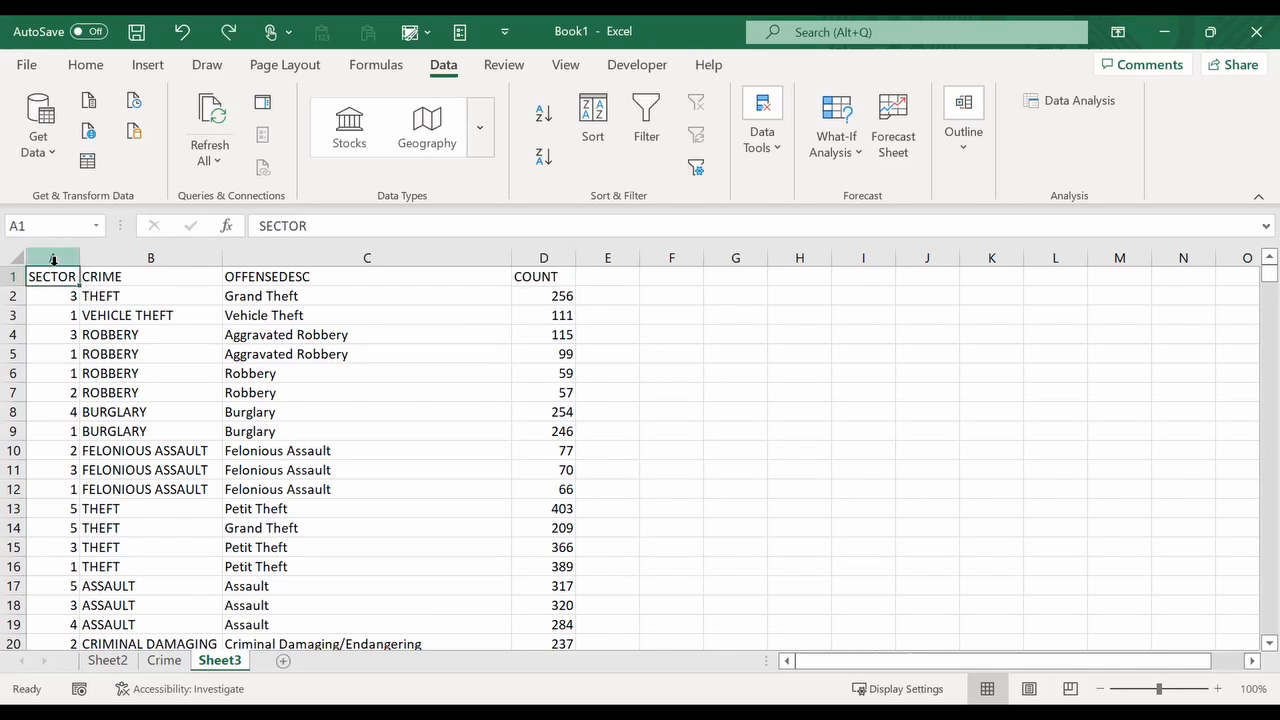
{"action": "key", "text": "ctrl+shift+Down"}
{"action": "left_click", "coordinate": [150, 257]}
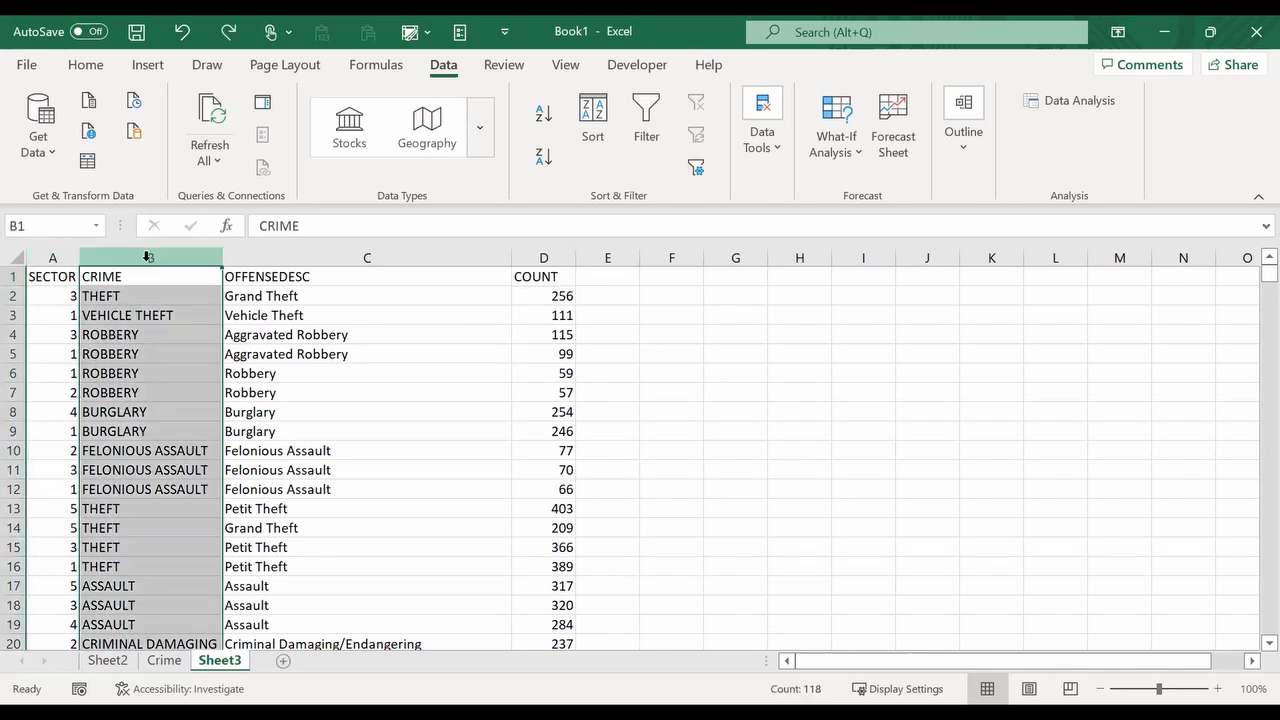
{"action": "left_click", "coordinate": [300, 257]}
{"action": "left_click", "coordinate": [560, 295]}
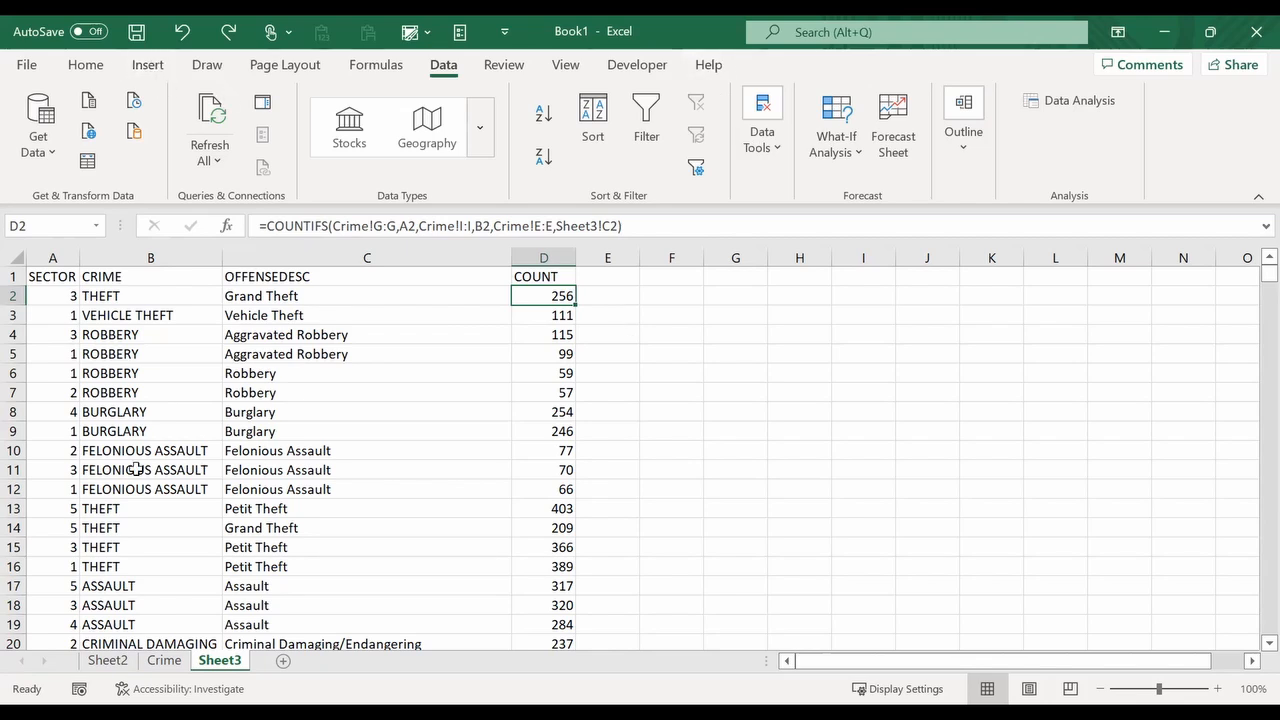
{"action": "left_click", "coordinate": [165, 661]}
{"action": "left_click_drag", "start_coordinate": [166, 373], "coordinate": [166, 356]}
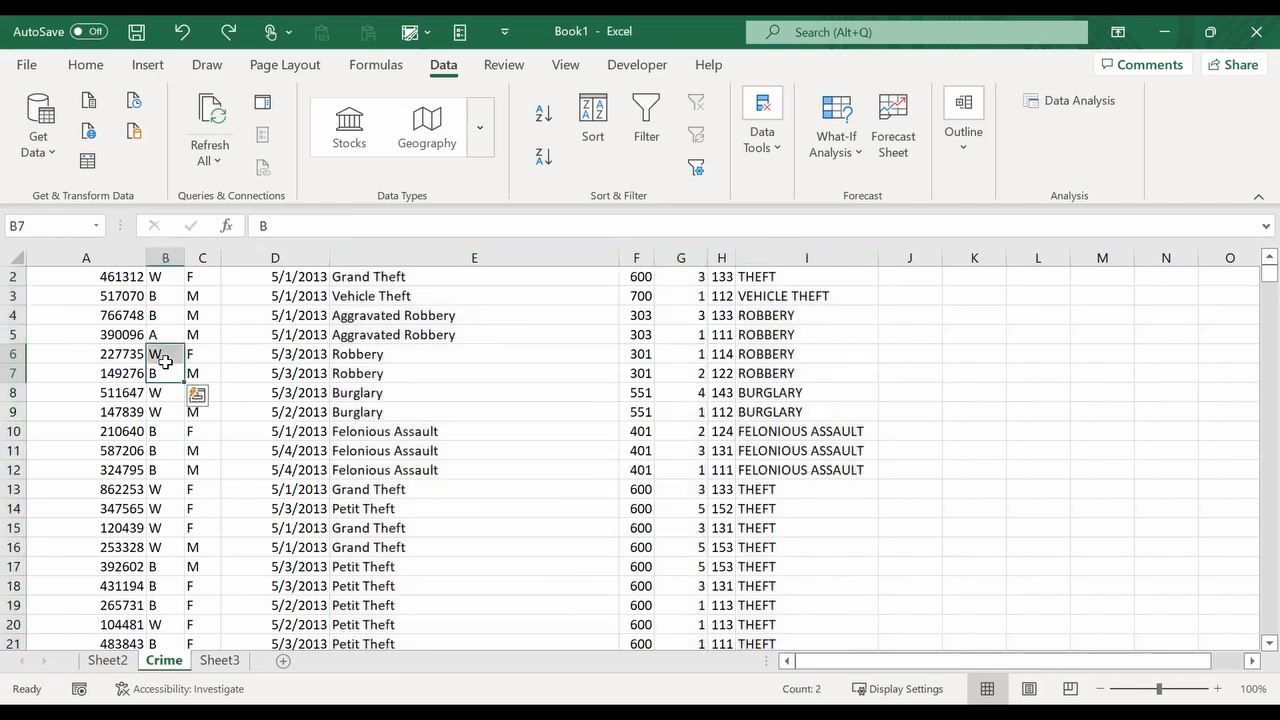
{"action": "left_click", "coordinate": [220, 661]}
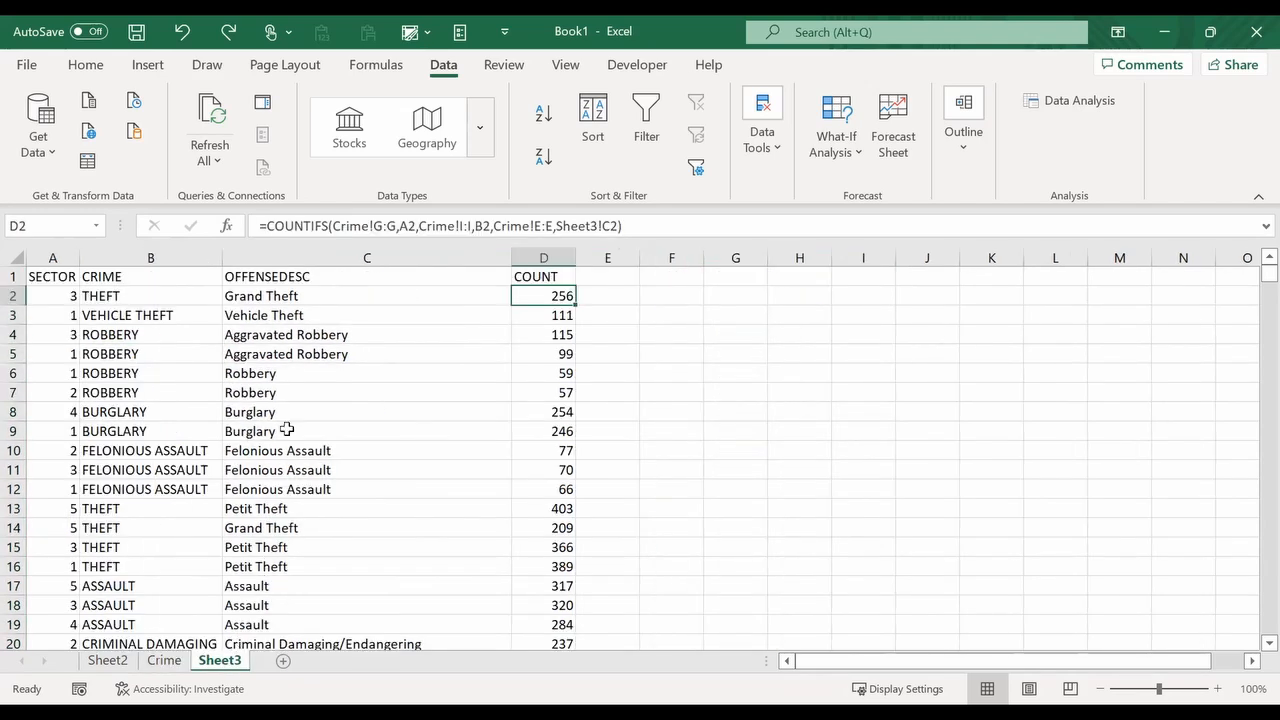